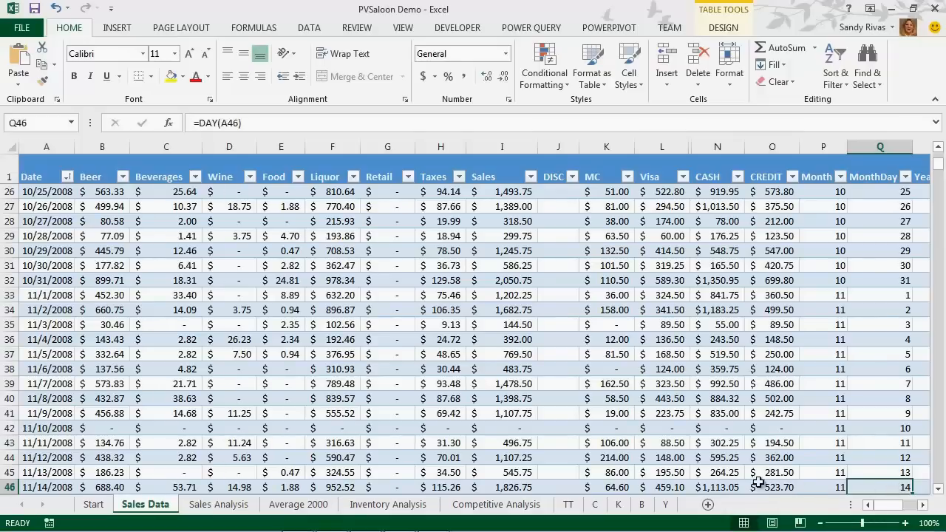
Insert a new Power View sheet based on the Sales Data table.
left_click(118, 26)
left_click(497, 62)
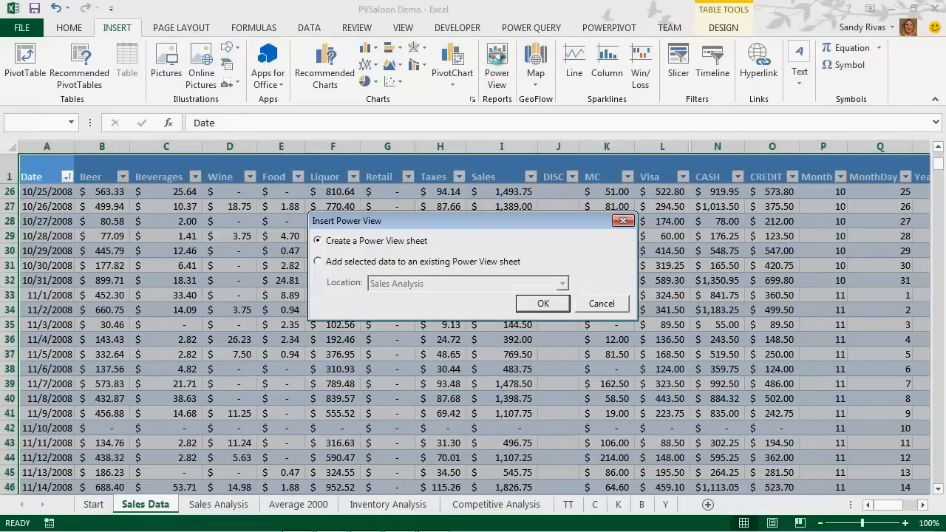
left_click(538, 303)
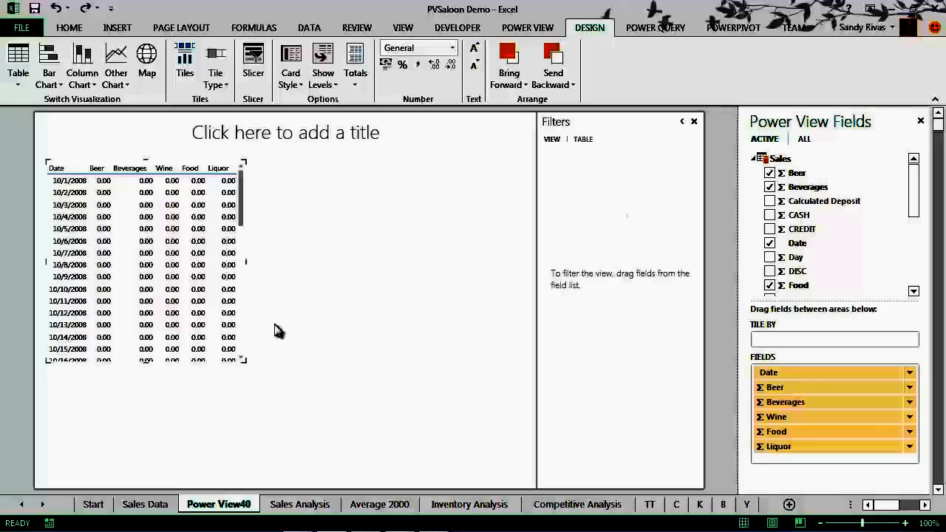
Enlarge the default table to fill the canvas, remove its Date field and convert it to a clustered column chart.
left_click_drag(244, 361, 526, 484)
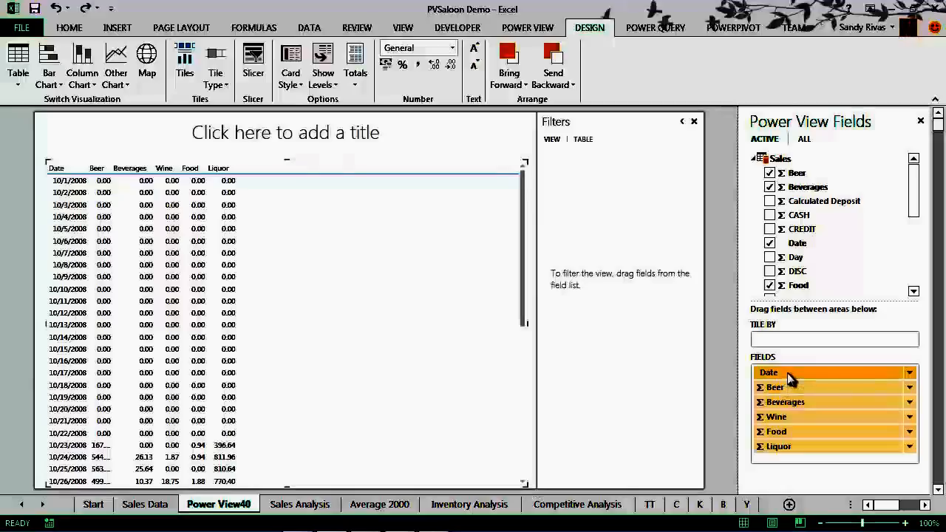
left_click_drag(773, 372, 829, 273)
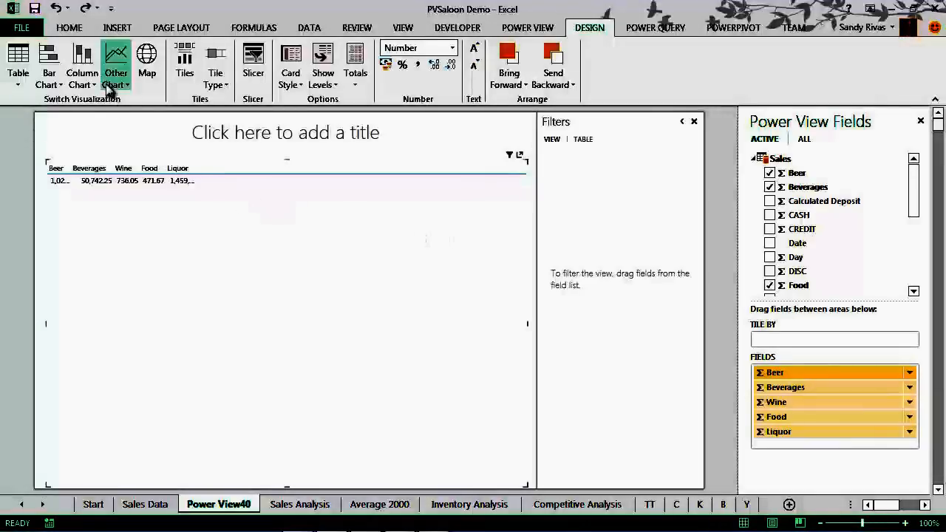
left_click(86, 69)
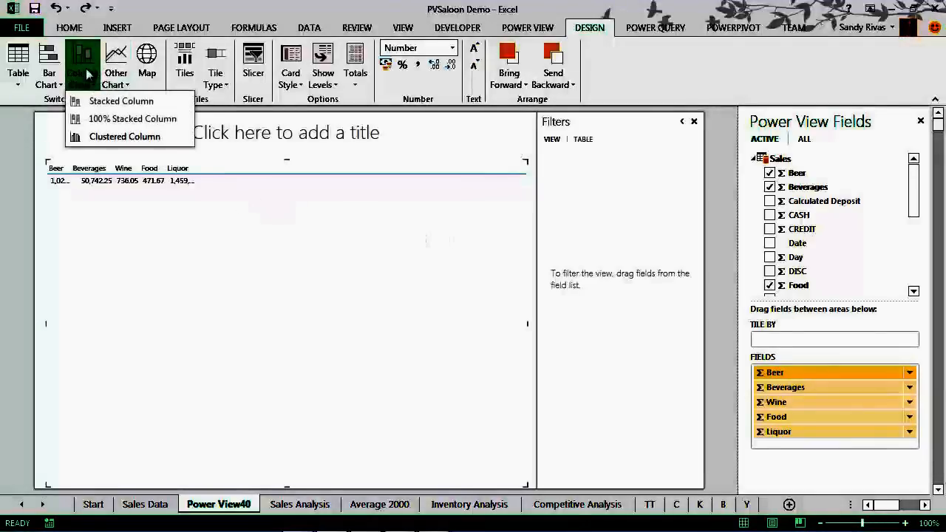
left_click(94, 141)
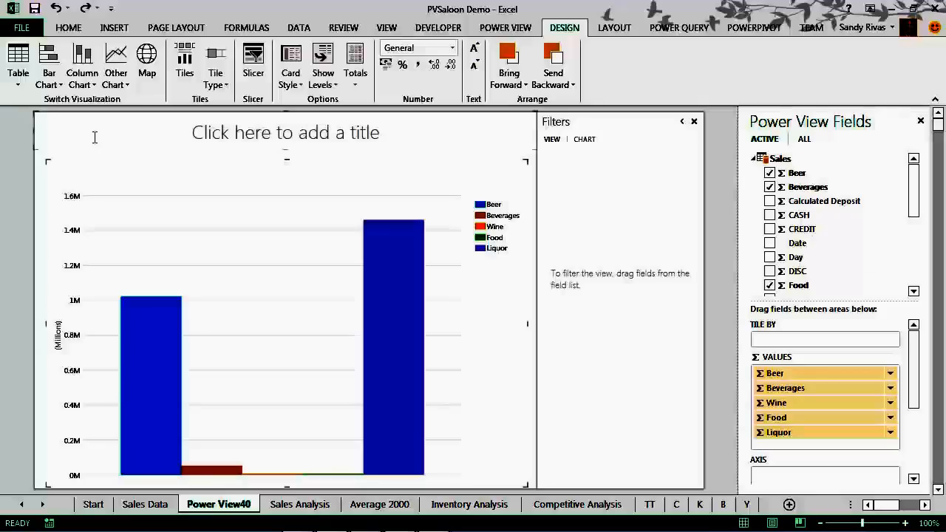
Put Year on the chart's axis and switch the visualization to a line chart.
scroll(828, 289, "down", 6)
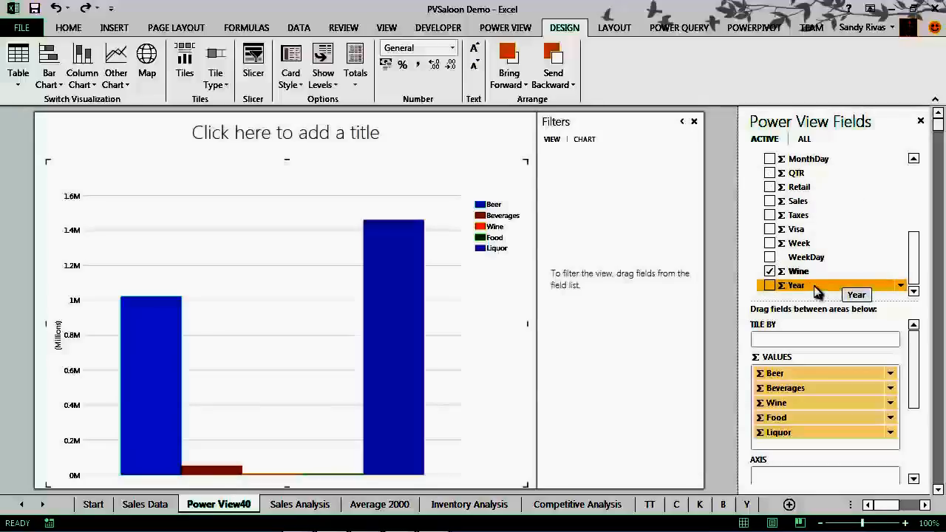
left_click_drag(827, 293, 822, 473)
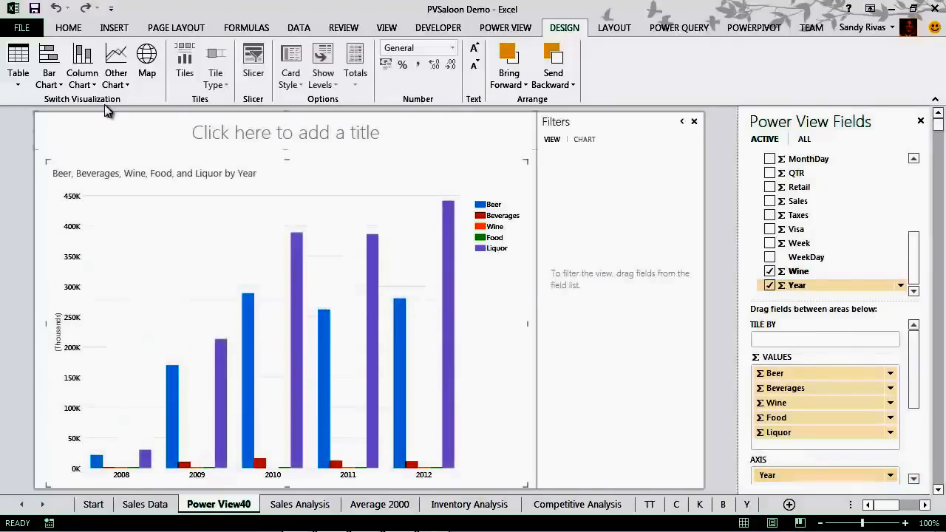
left_click(116, 86)
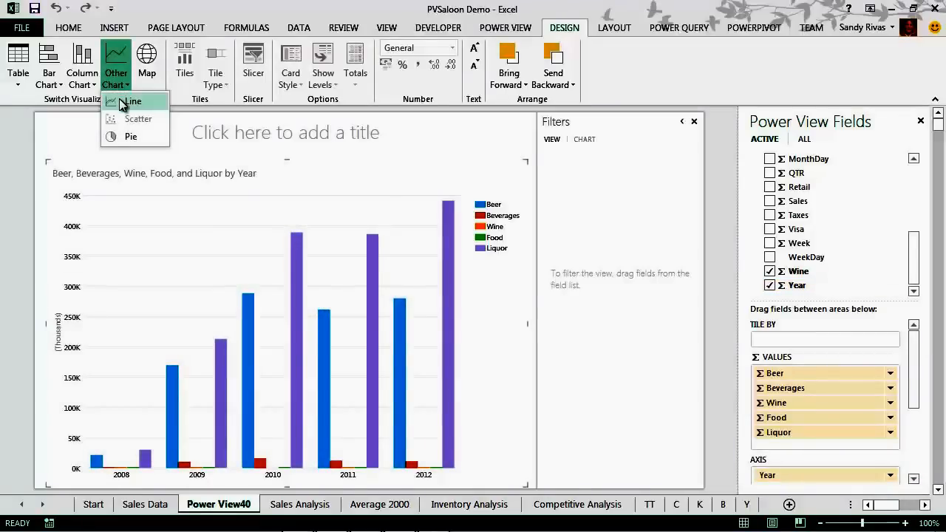
left_click(127, 101)
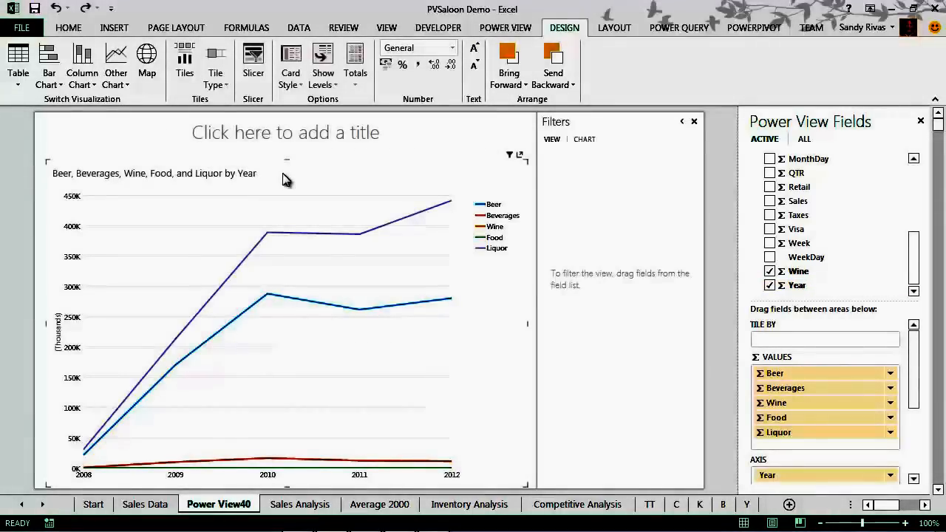
Delete the existing visualization and build a new table with Year and Sales, listing each year instead of summing Year.
key("Delete")
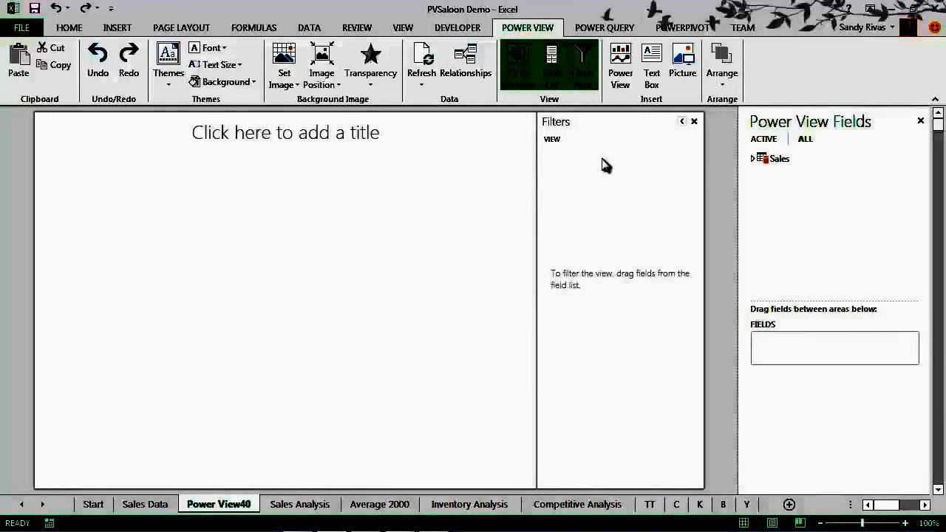
left_click(753, 158)
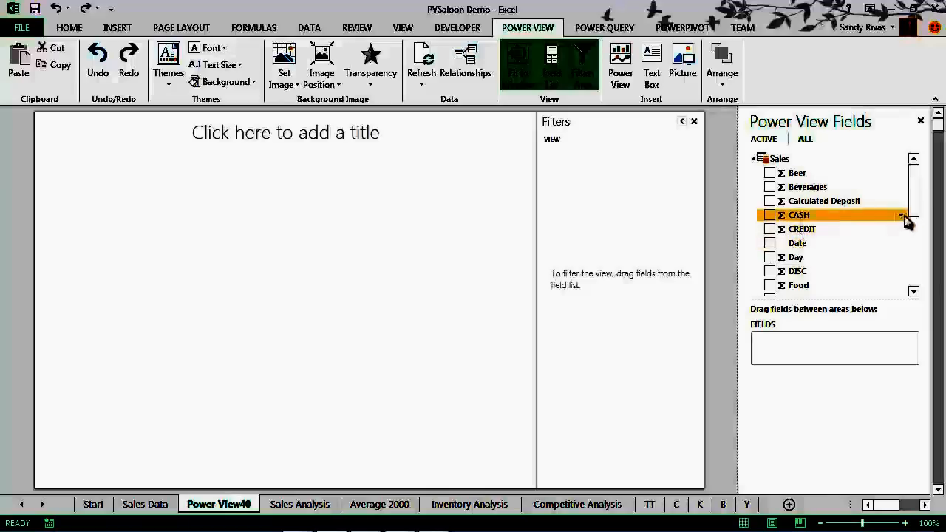
left_click_drag(914, 219, 914, 279)
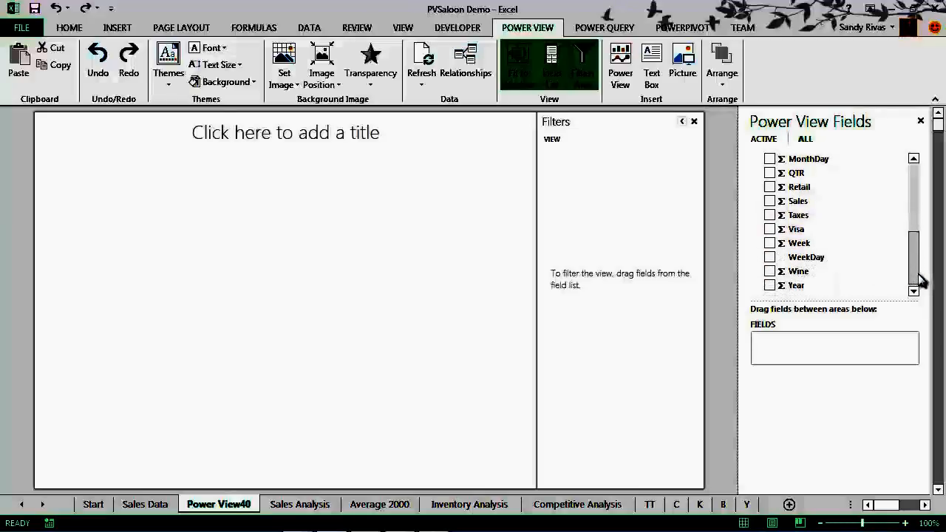
left_click(770, 286)
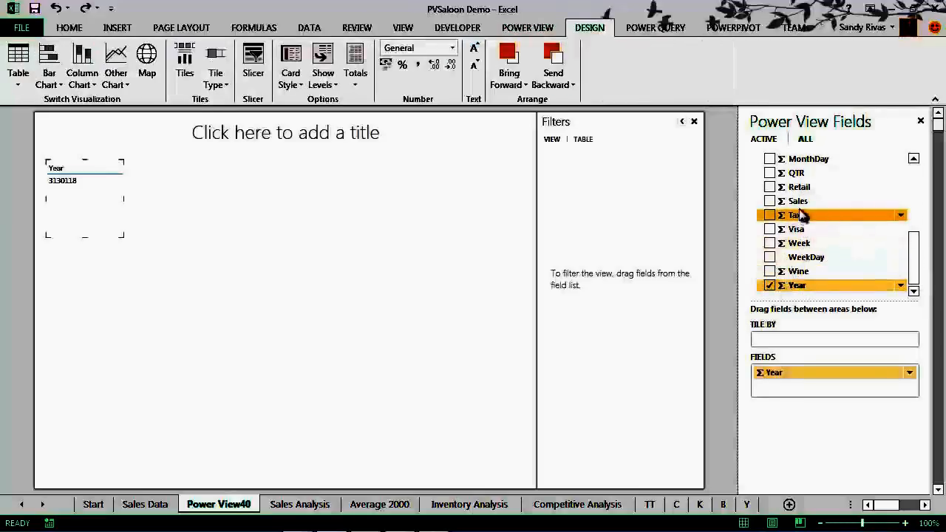
left_click_drag(798, 202, 99, 198)
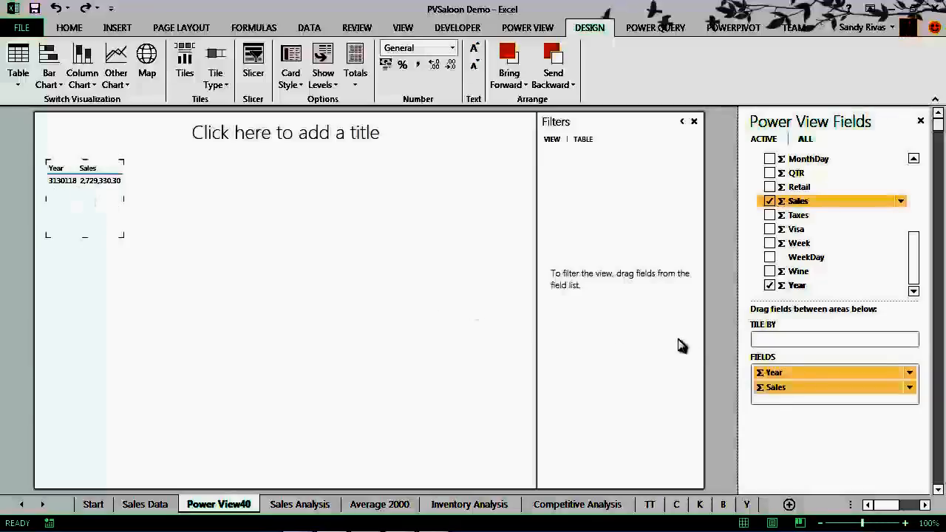
left_click(910, 372)
left_click(887, 389)
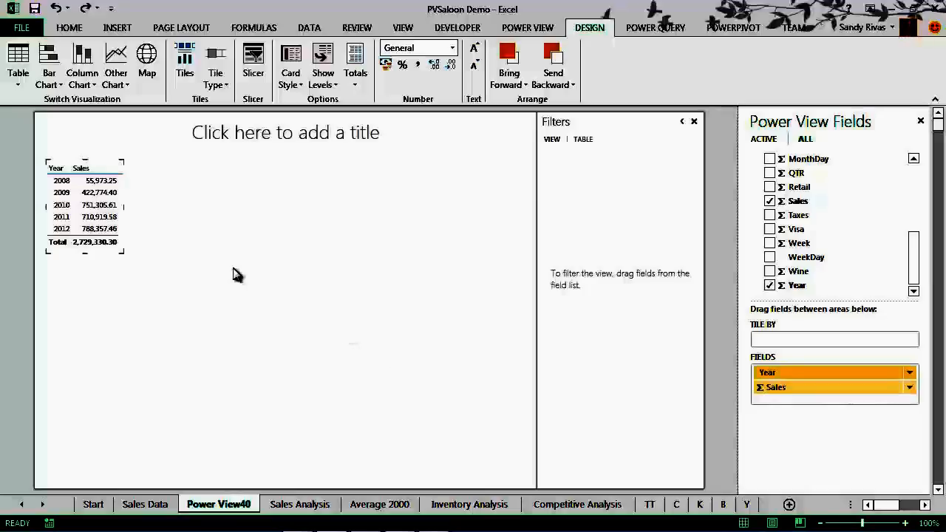
Convert the Year and Sales table to a clustered column chart and enlarge it to show all the years.
left_click(84, 82)
left_click(97, 136)
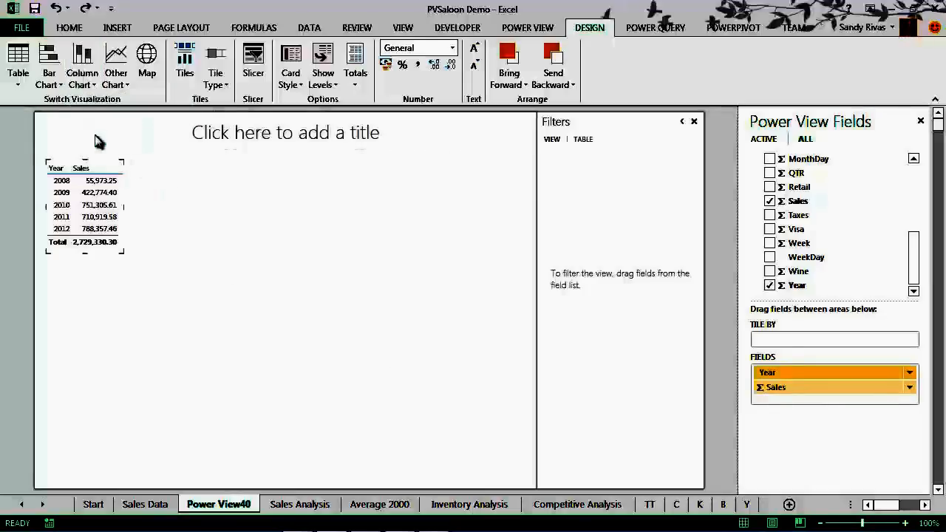
left_click_drag(123, 250, 225, 273)
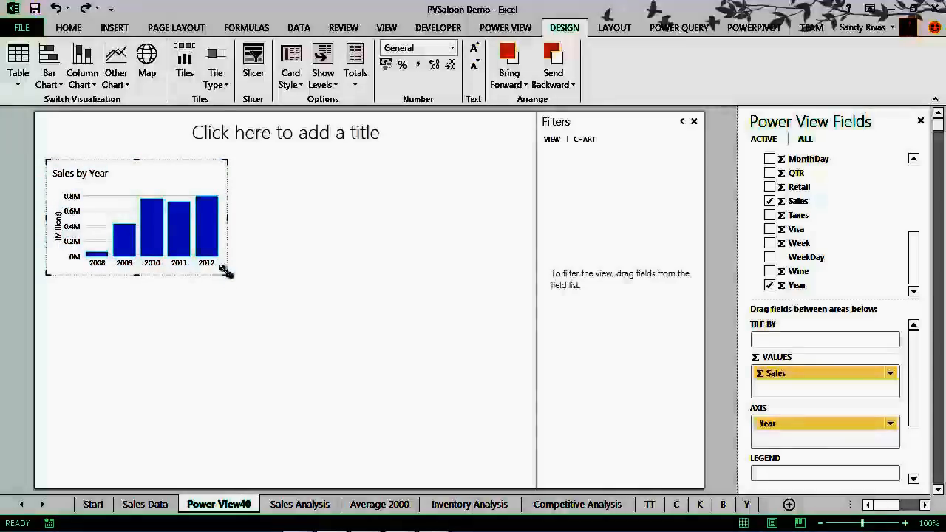
Paste a copy of the Sales by Year chart beside the original, widen it and replace Year with QTR on its axis.
left_click(310, 247)
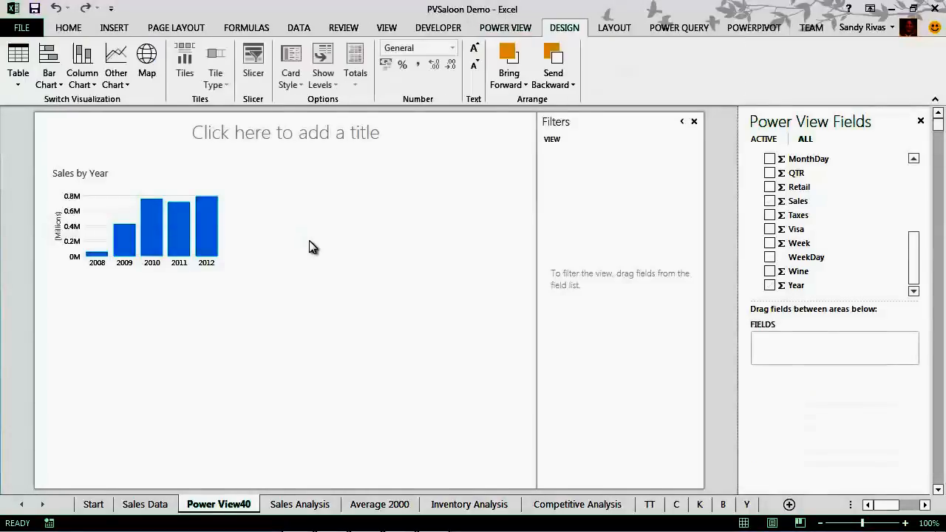
key("ctrl+v")
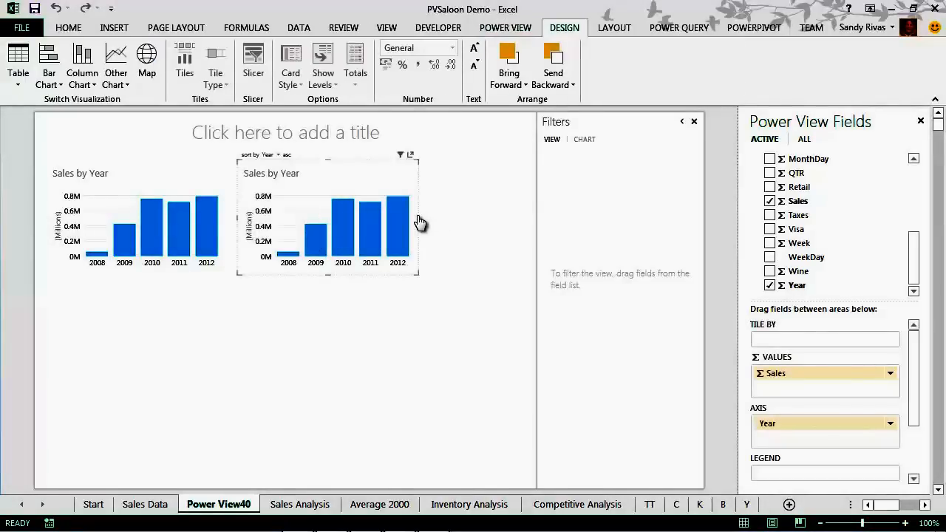
left_click_drag(419, 220, 493, 220)
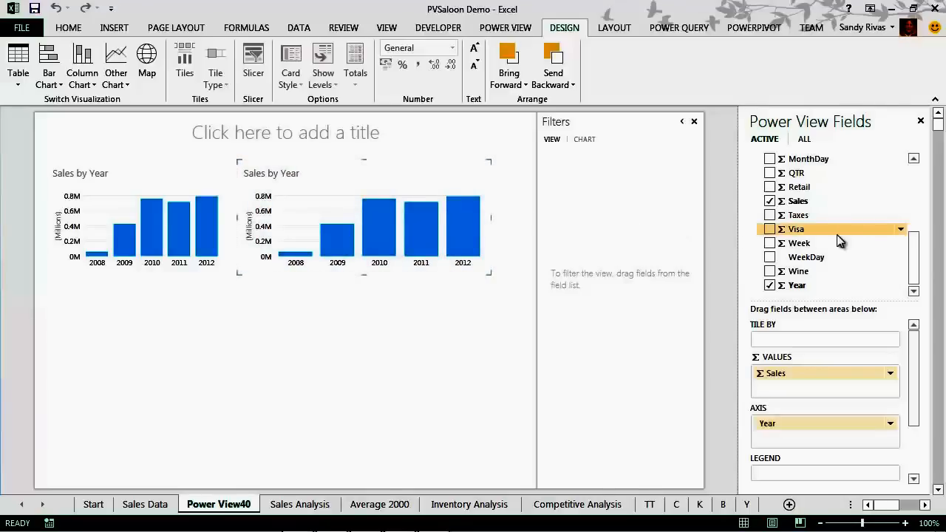
left_click_drag(799, 175, 818, 239)
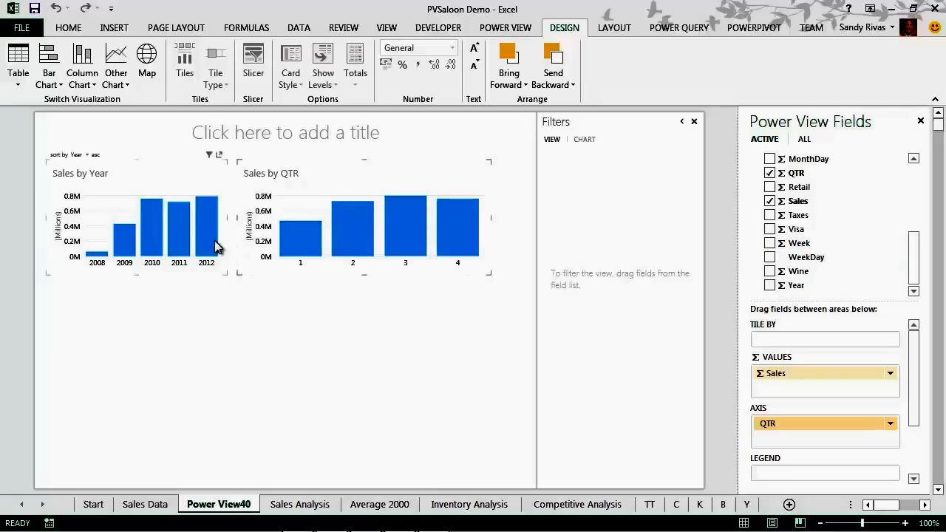
Cross-highlight the charts by 2011 in Sales by Year, followed by quarter 2 in Sales by QTR.
left_click(183, 238)
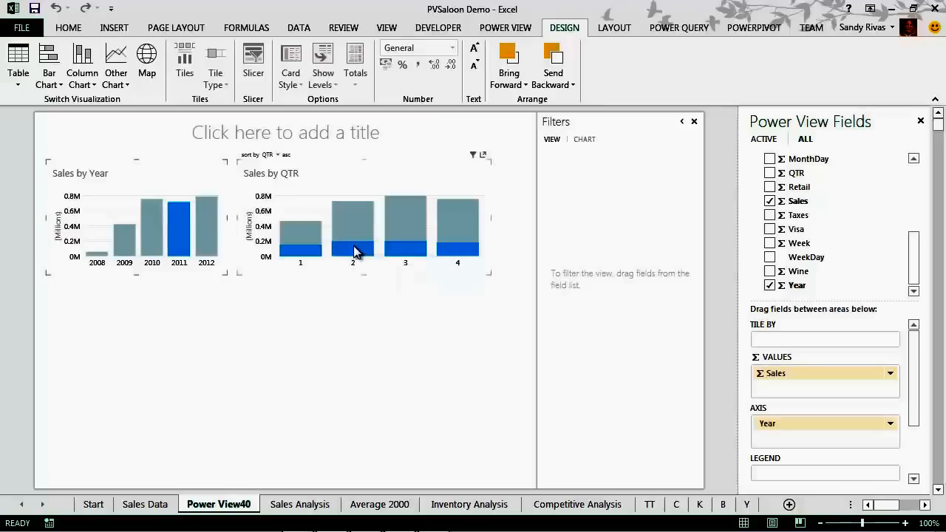
left_click(353, 249)
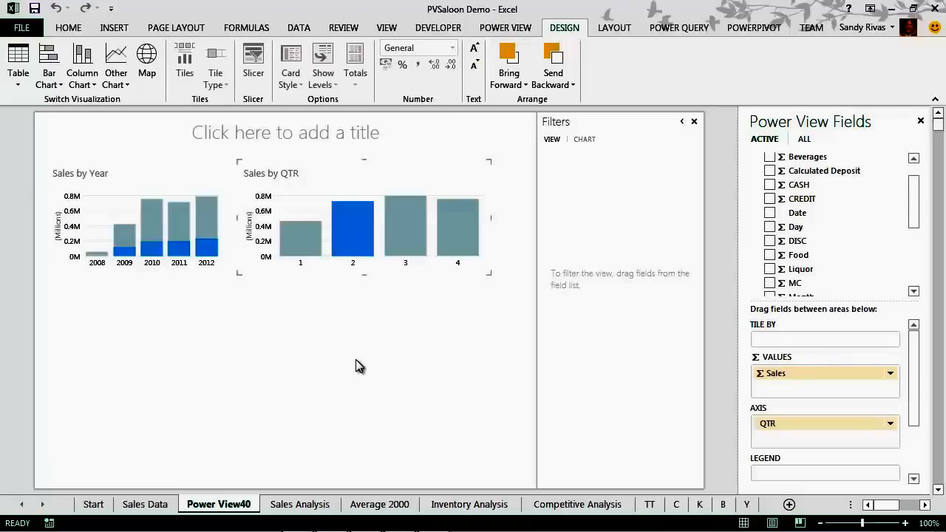
Create a new table below the charts with the WeekDay, Sales and Date fields.
left_click(296, 334)
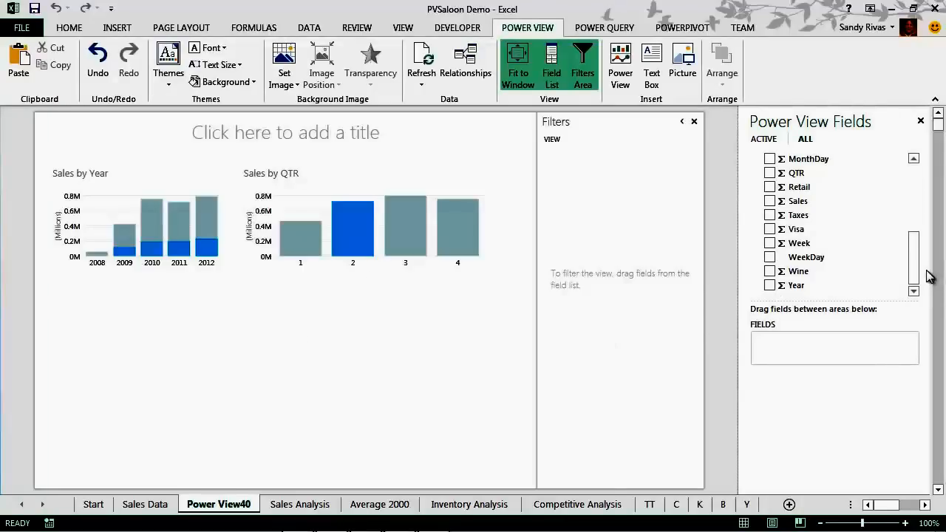
mouse_move(916, 273)
left_mouse_down()
mouse_move(922, 201)
mouse_move(921, 268)
left_mouse_up()
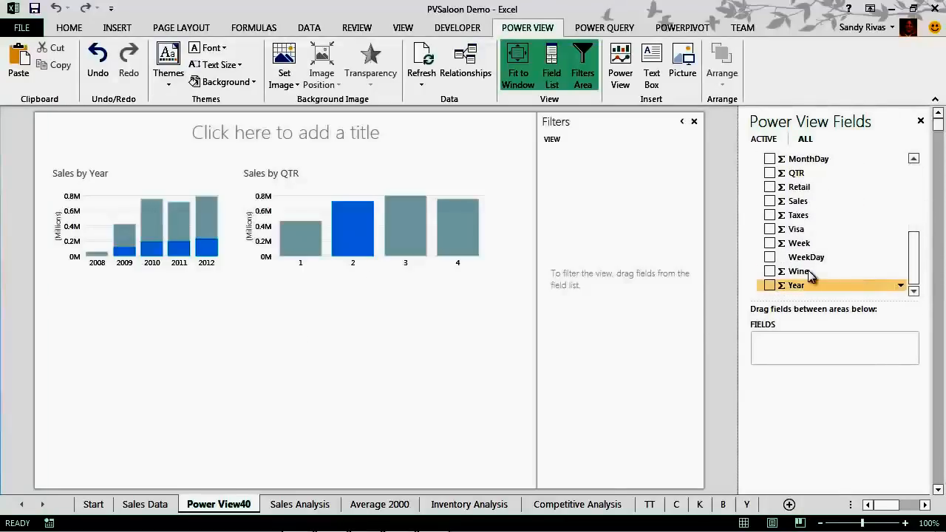
left_click(771, 257)
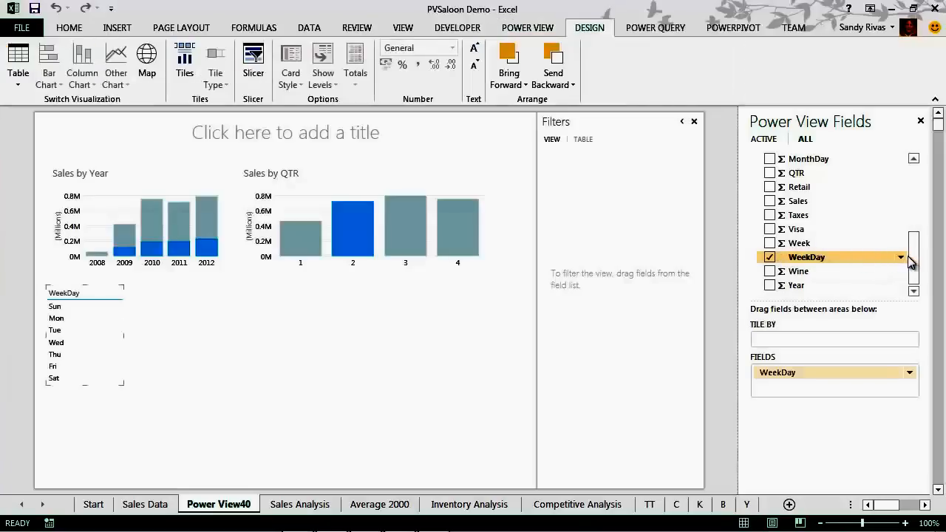
left_click_drag(915, 264, 914, 201)
left_click(770, 240)
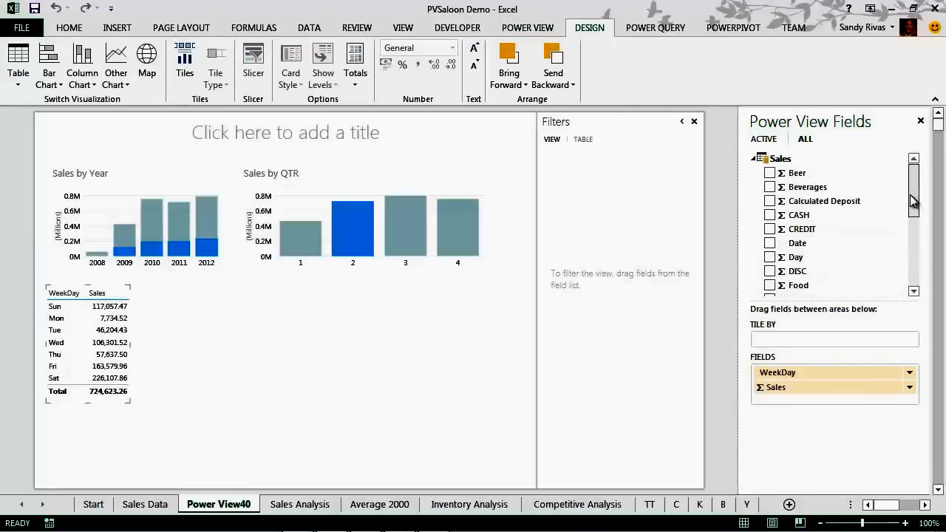
left_click(769, 245)
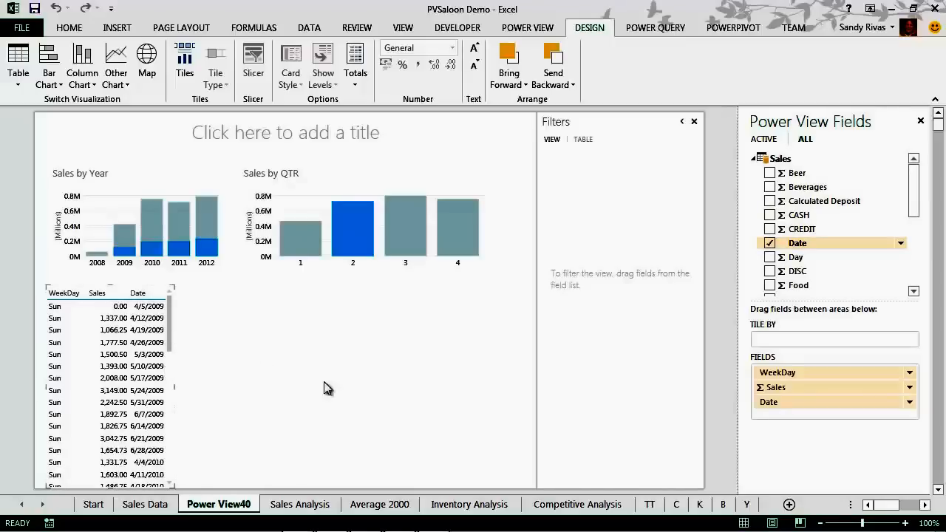
Reorder the table's fields to Date, Sales, WeekDay and slightly widen the Sales column.
left_click_drag(797, 402, 794, 378)
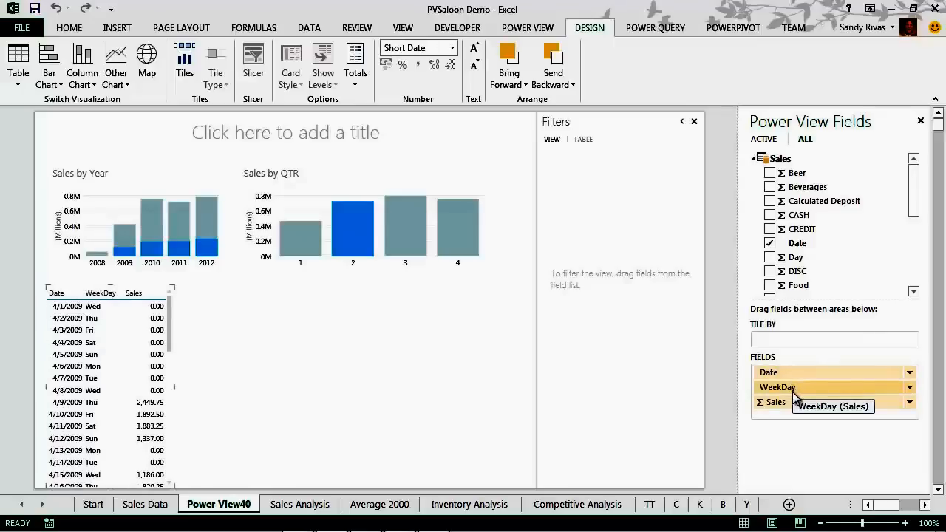
mouse_move(795, 397)
left_mouse_down()
mouse_move(801, 416)
mouse_move(796, 409)
left_mouse_up()
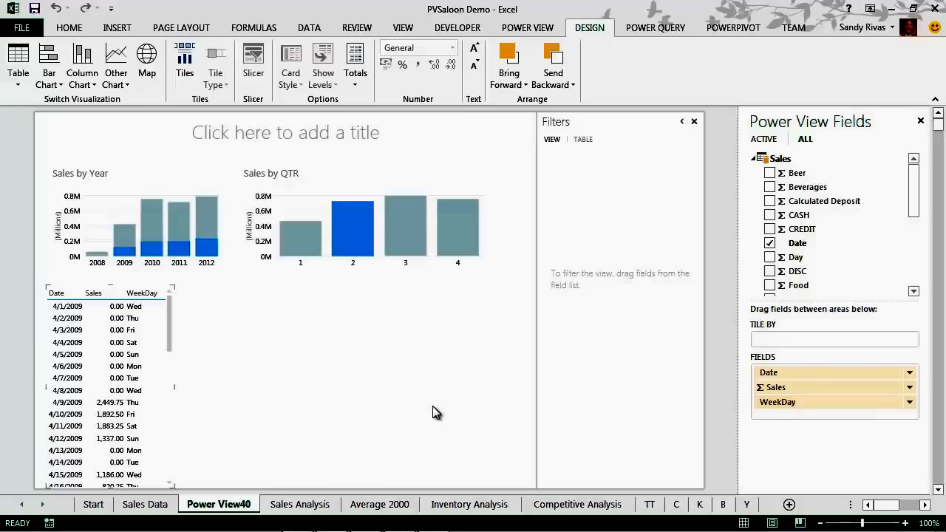
mouse_move(129, 294)
left_mouse_down()
mouse_move(143, 294)
mouse_move(127, 293)
left_mouse_up()
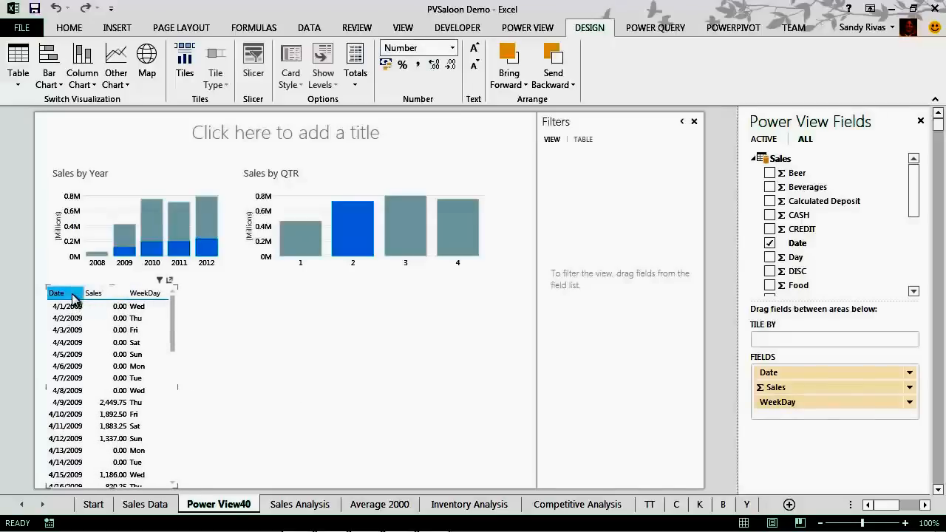
Sort the table by Date in descending order, return it to ascending order and select the first Sales value.
left_click(73, 297)
left_click(72, 298)
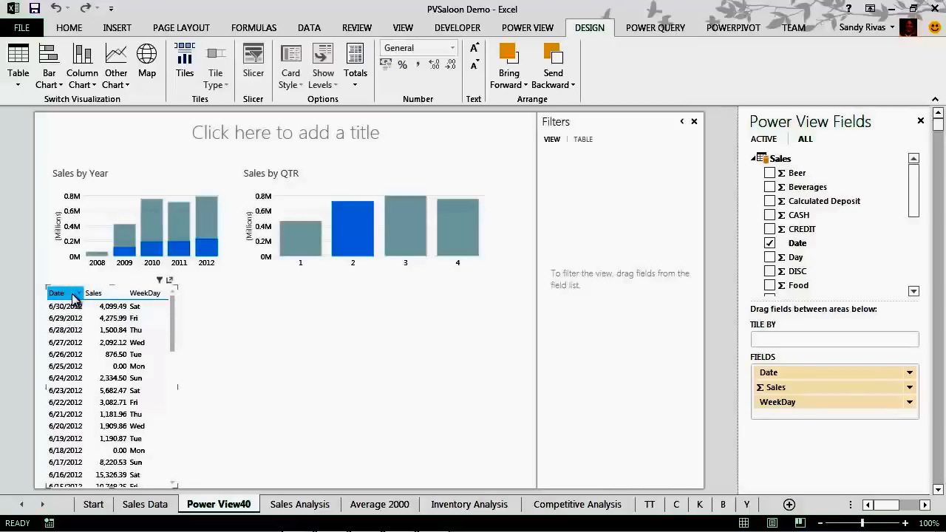
left_click(73, 298)
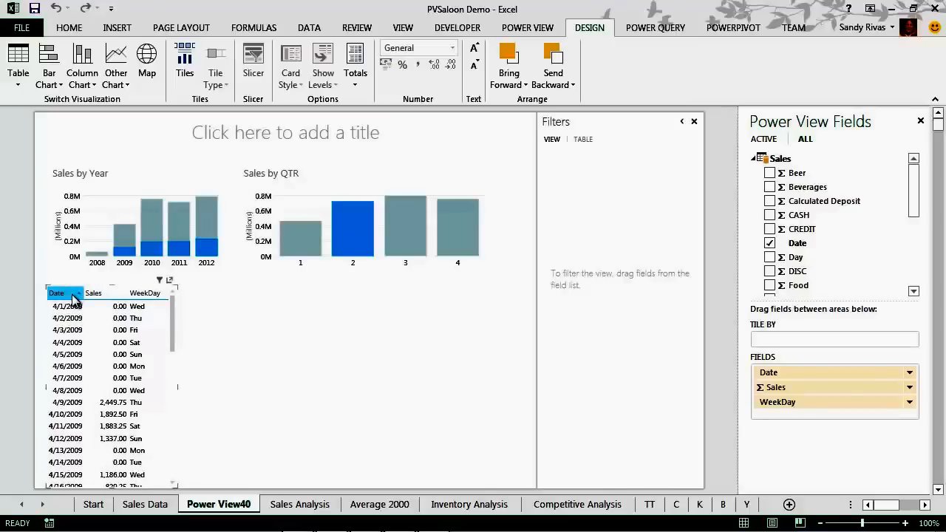
left_click(118, 310)
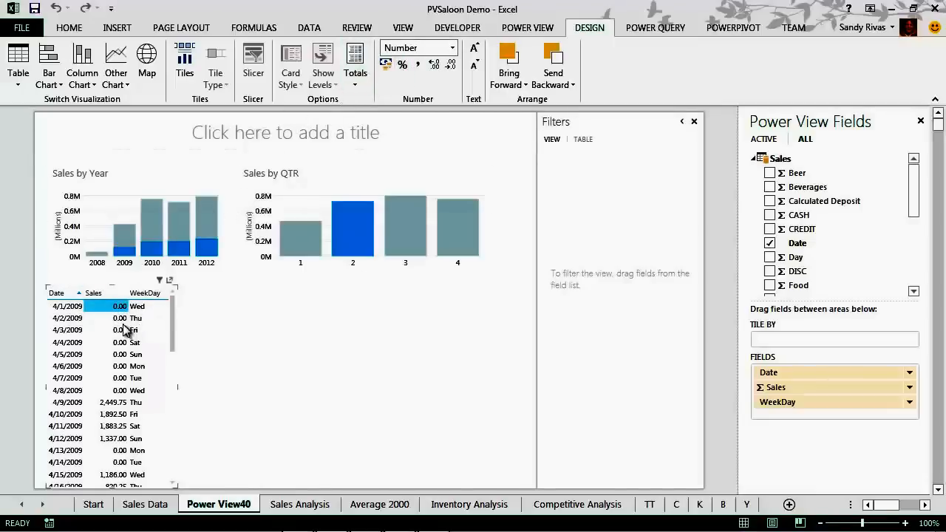
Show the table's Sales values without decimal places.
left_click(452, 68)
left_click(452, 68)
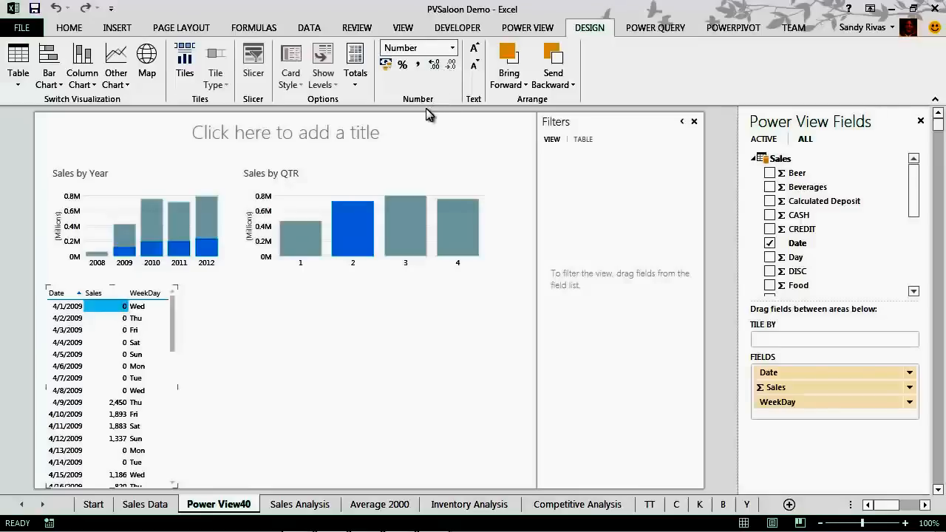
Cross-highlight the report by quarter 1, year 2012 and quarter 2 in turn, and clear the highlighting.
mouse_move(339, 212)
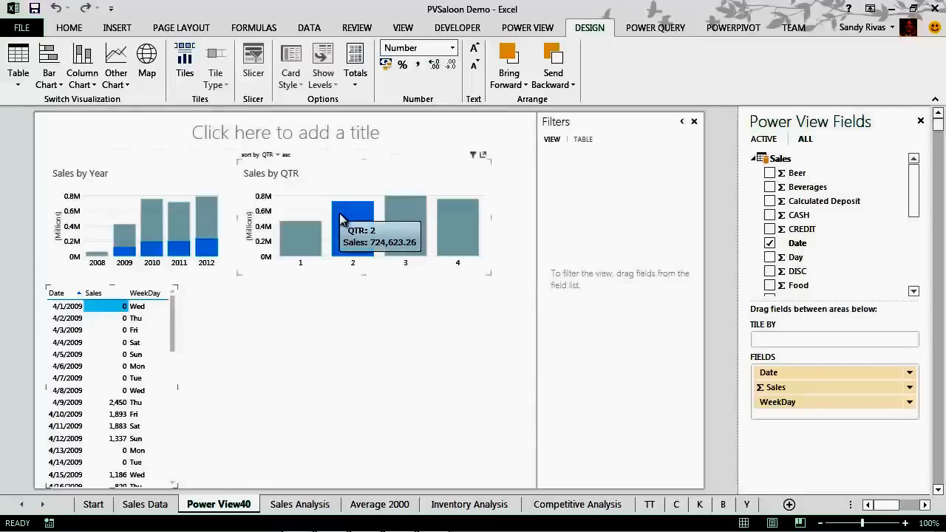
left_click(305, 248)
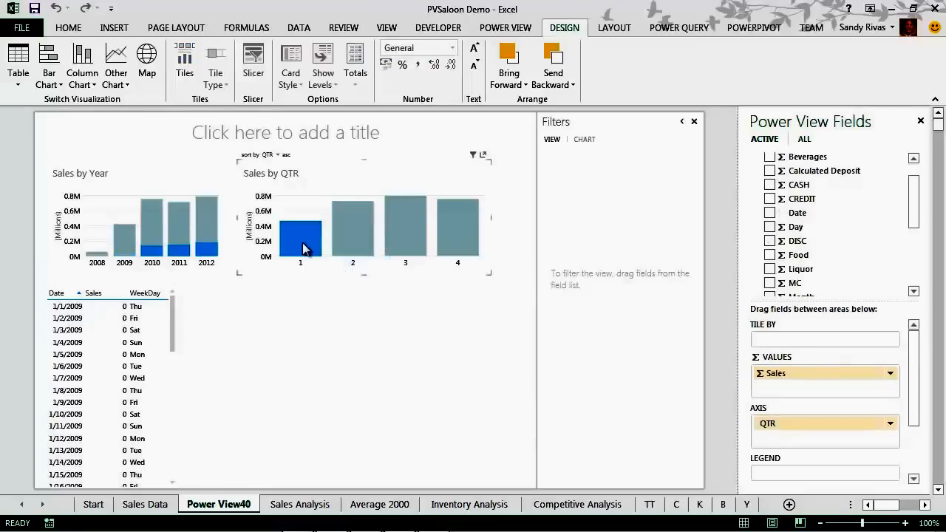
left_click(206, 242)
left_click(206, 243)
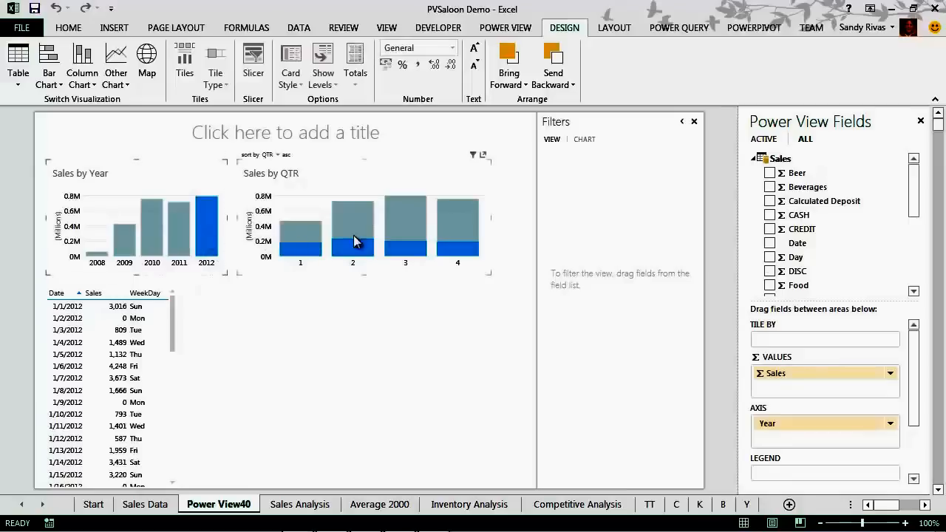
left_click(350, 231)
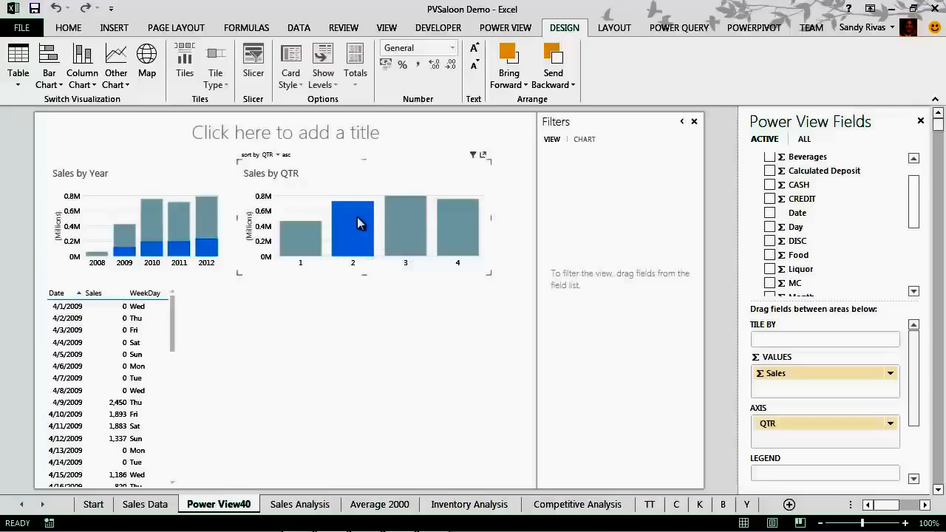
left_click(358, 216)
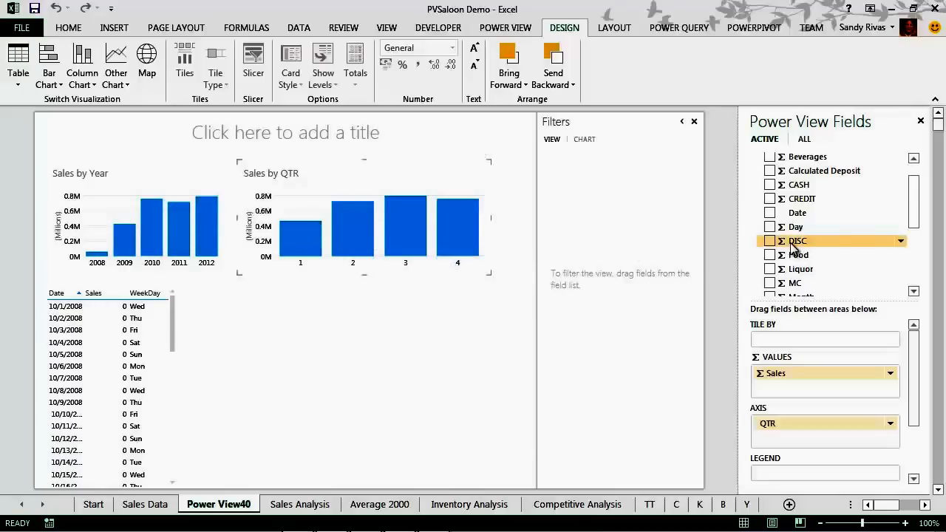
Add Year as the legend of the Sales by QTR chart.
left_click_drag(913, 205, 916, 280)
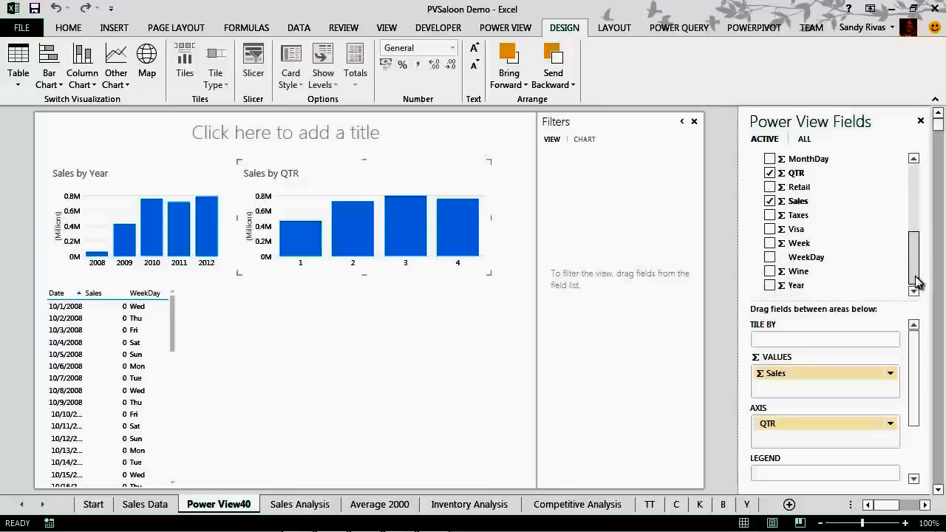
left_click_drag(802, 285, 815, 471)
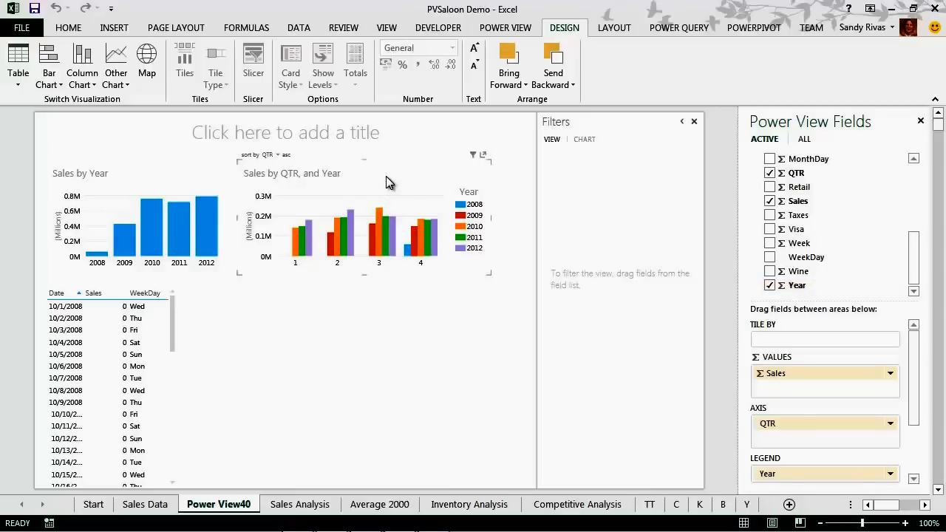
Duplicate the quarterly chart as a larger copy beside the daily table, with Month replacing QTR on its axis.
left_click(358, 349)
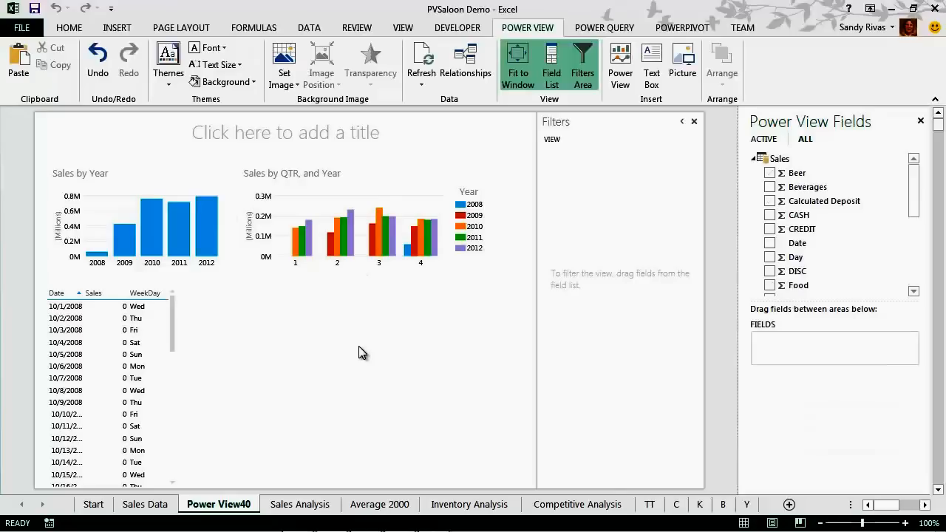
key("ctrl+v")
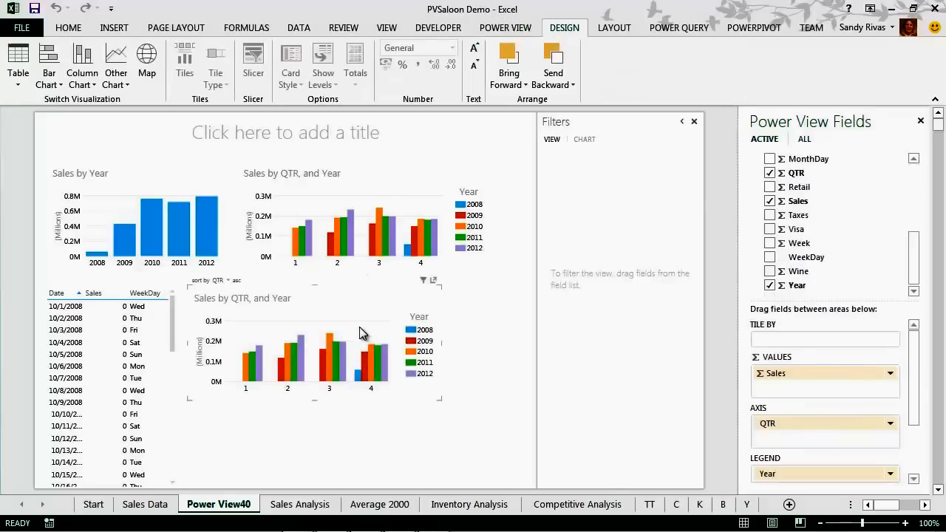
left_click_drag(435, 281, 523, 272)
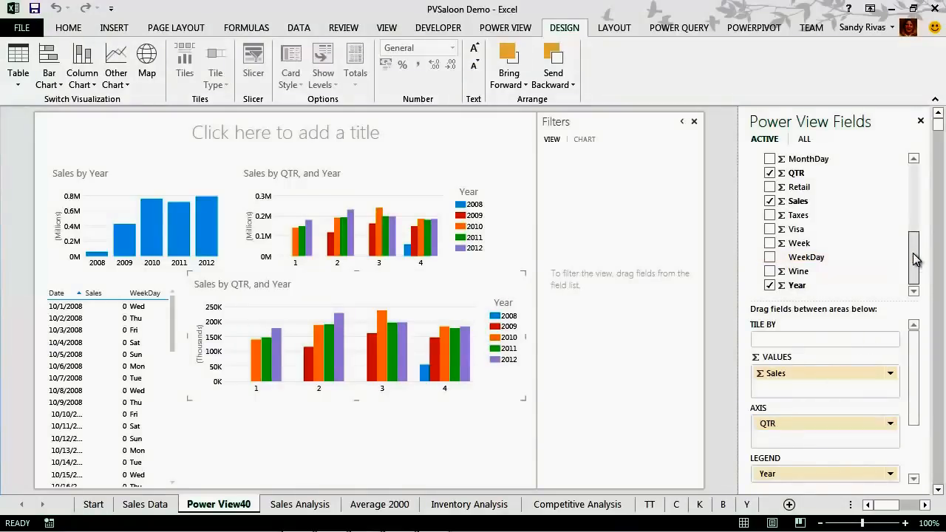
scroll(909, 259, "up", 1)
left_click_drag(803, 178, 812, 246)
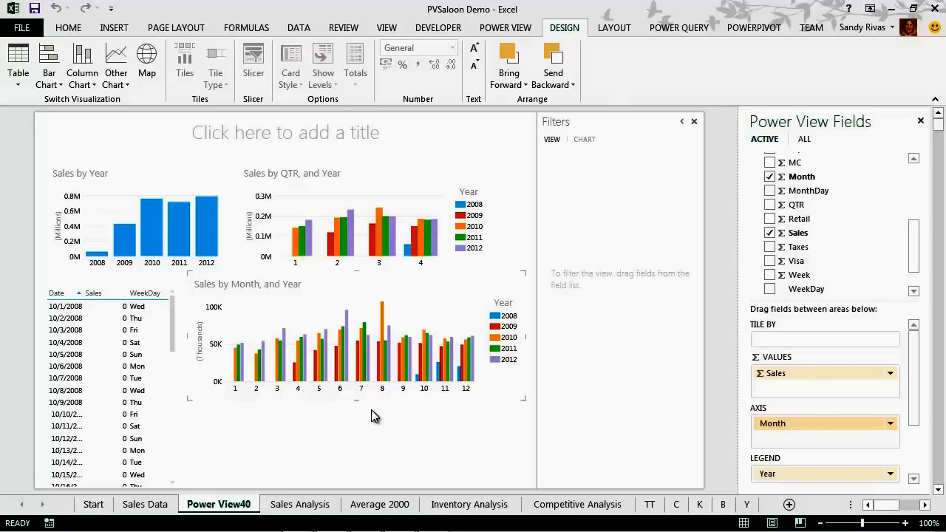
Apply a dark red and orange serif theme and a solid light beige background to the Sales Analysis report.
left_click(275, 504)
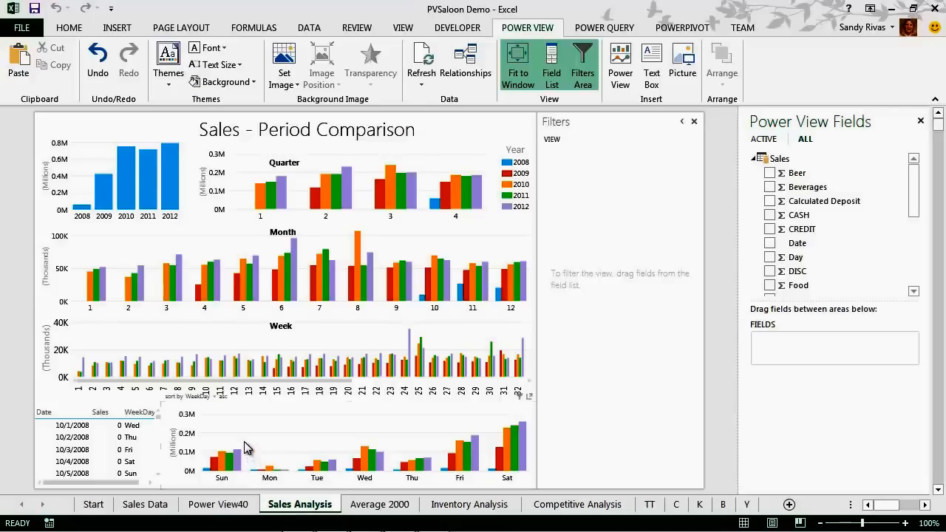
left_click(169, 85)
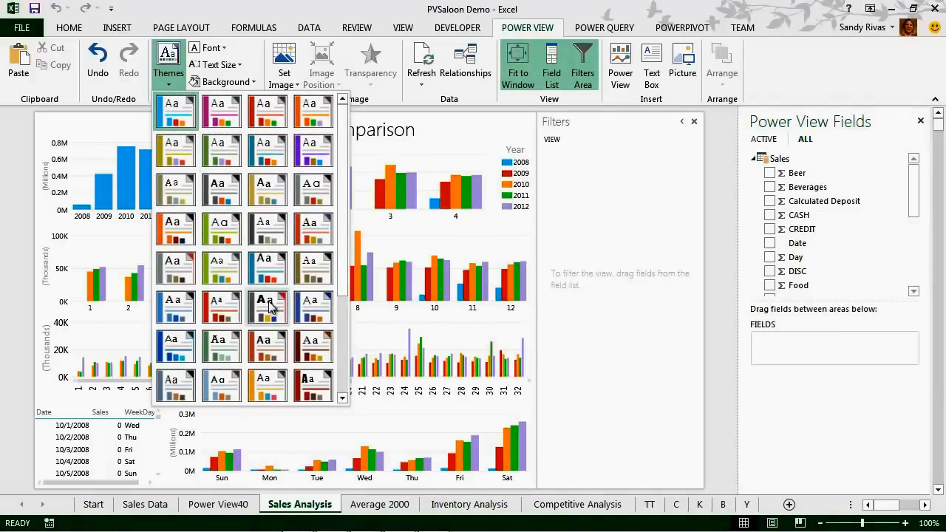
left_click(308, 344)
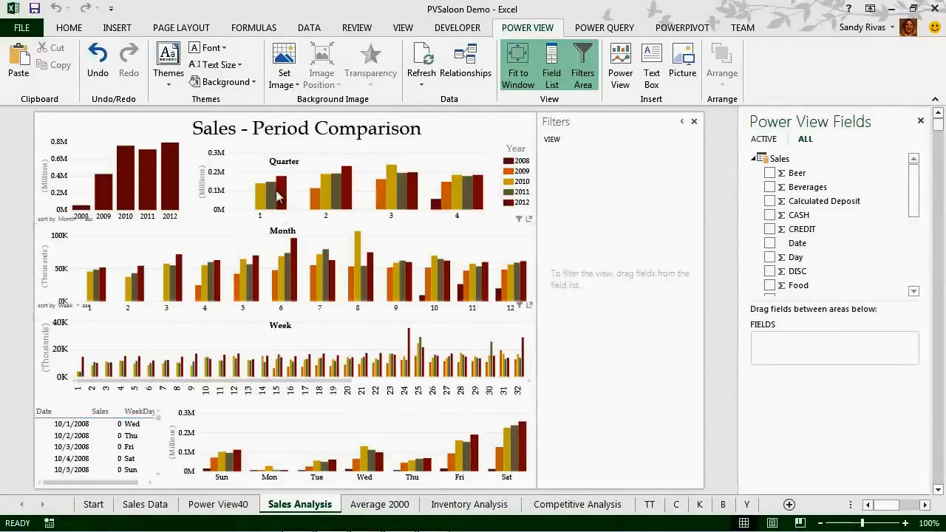
left_click(246, 83)
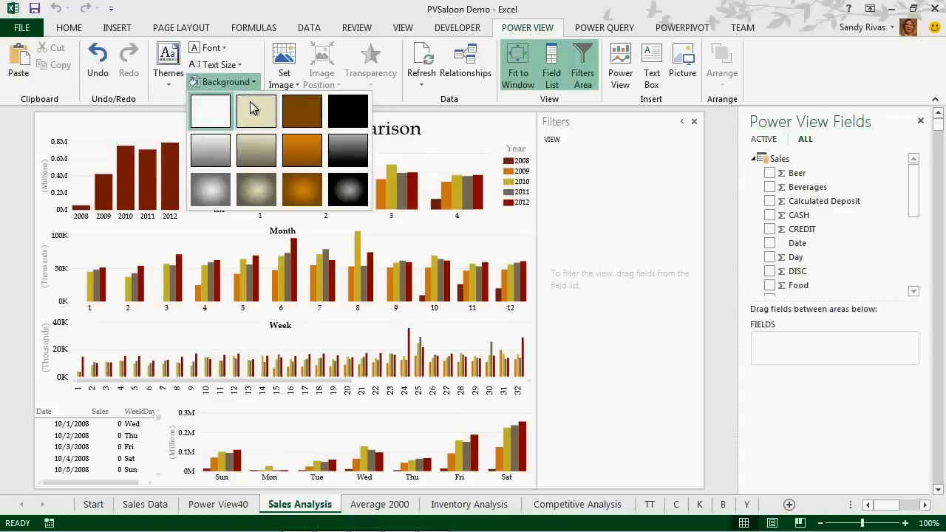
left_click(250, 103)
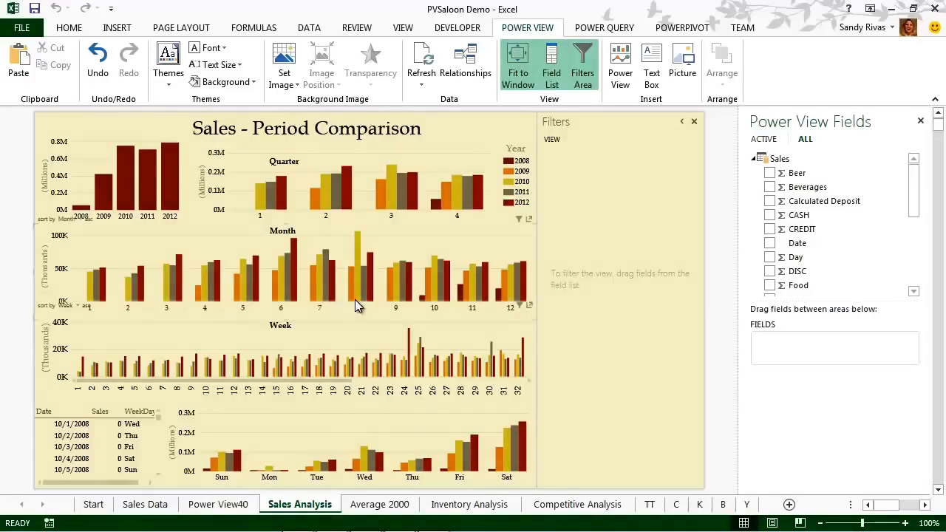
Add a view-level Year filter to the Sales Analysis report in list mode and limit it to 2011.
mouse_move(360, 289)
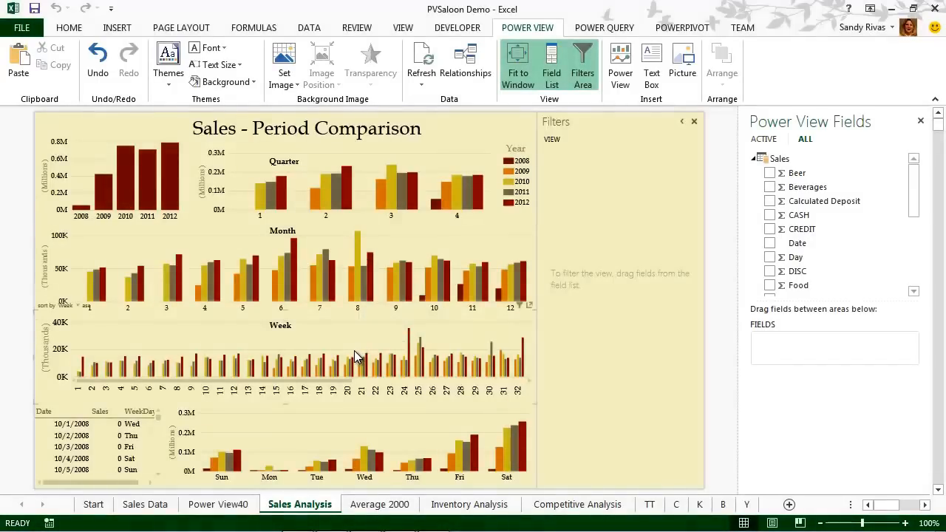
mouse_move(354, 372)
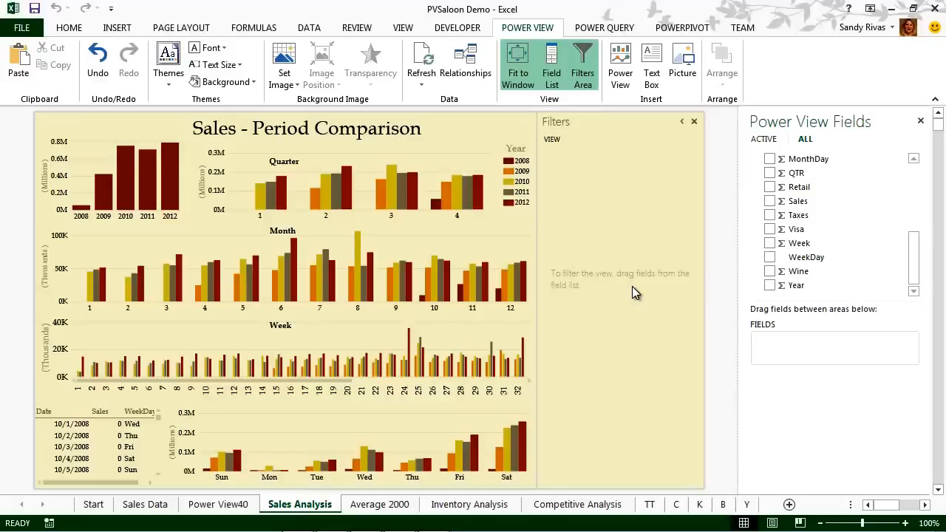
left_click(447, 336)
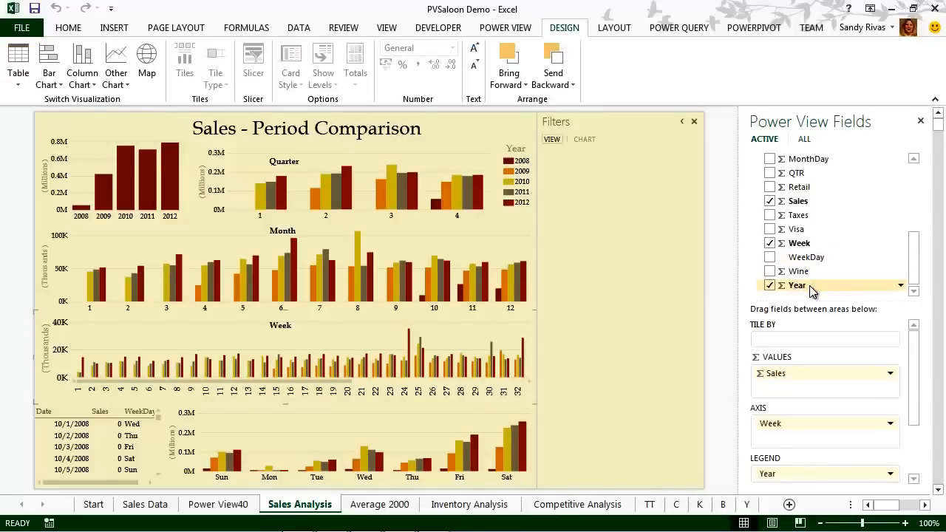
left_click_drag(809, 285, 586, 201)
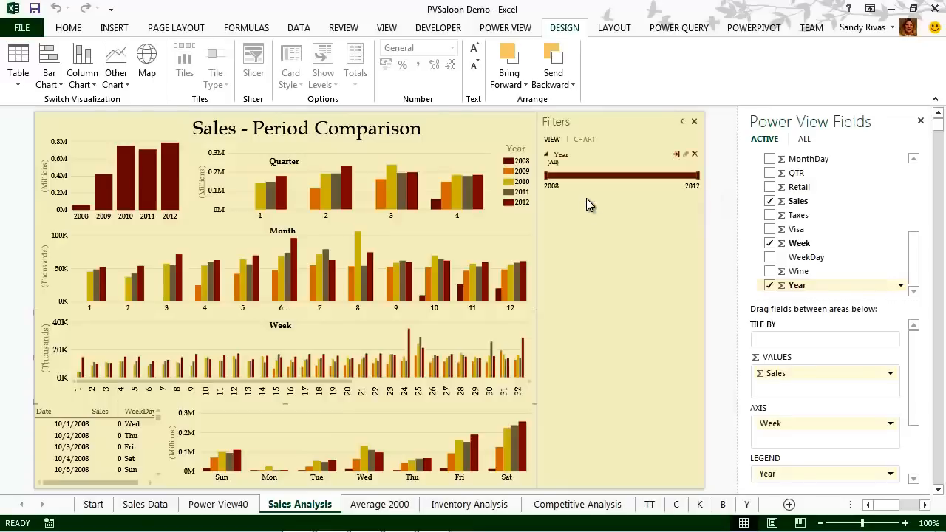
left_click(677, 154)
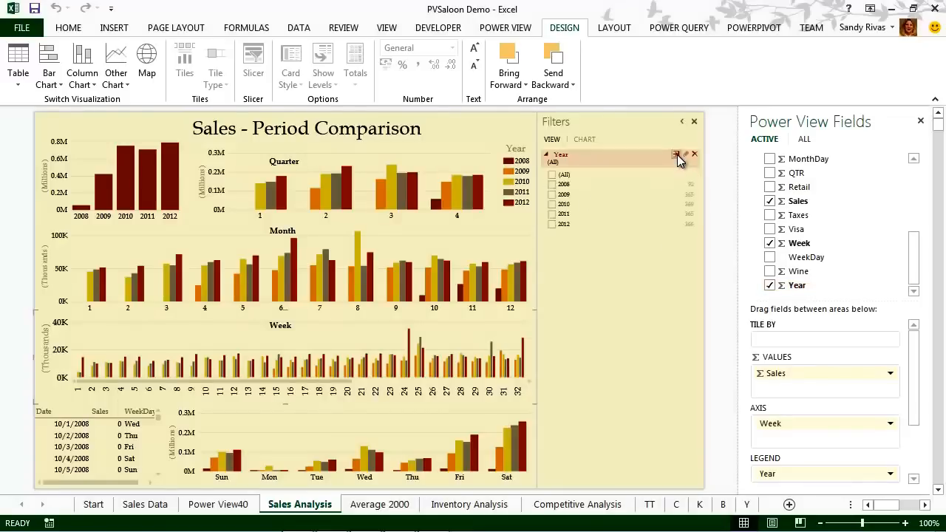
left_click(550, 214)
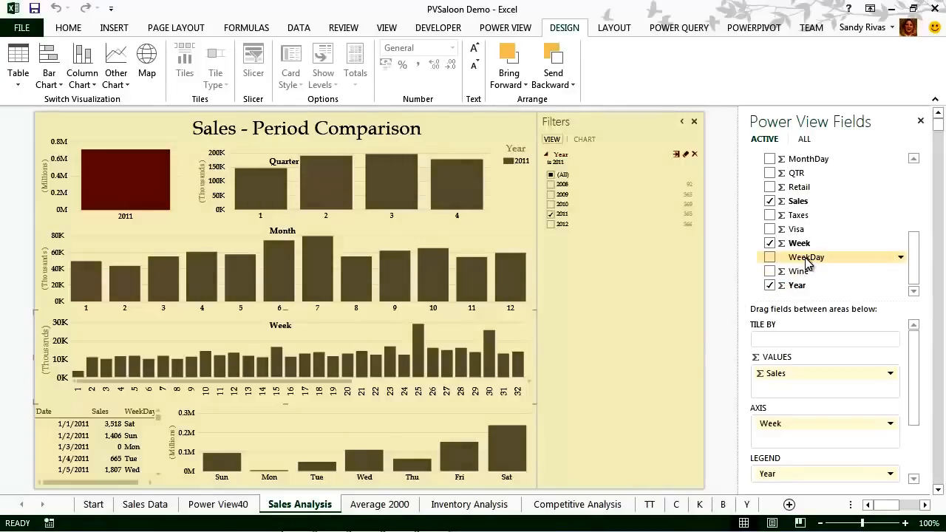
Add a view-level WeekDay filter and limit it to Tue.
left_click_drag(806, 258, 605, 266)
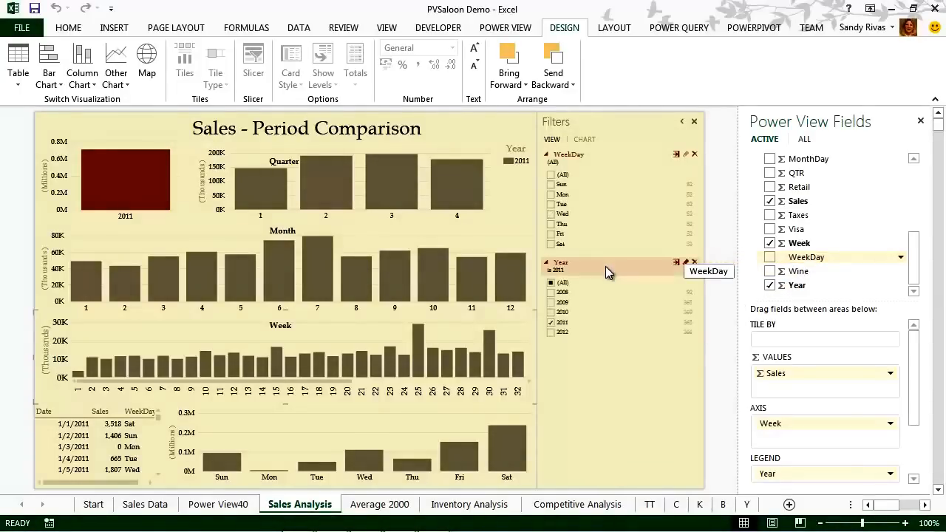
left_click(550, 204)
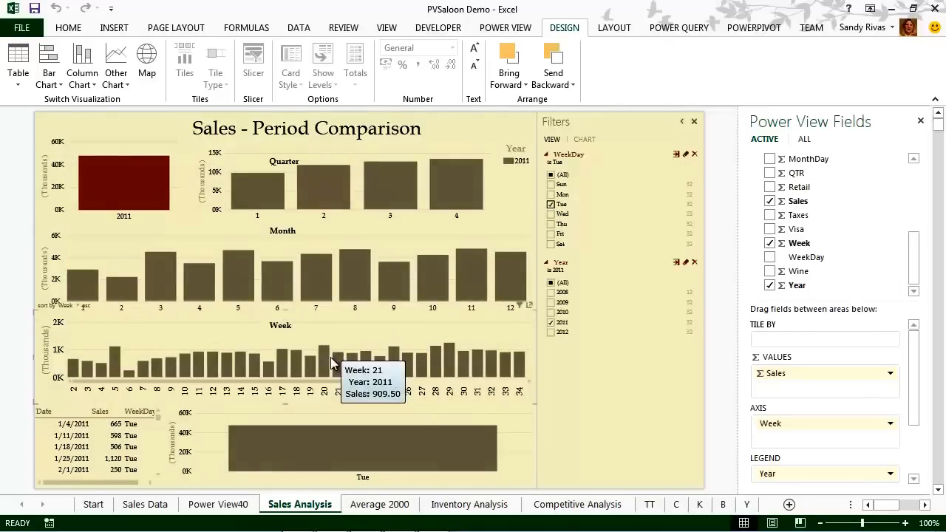
Cross-highlight the report by week 6, followed by week 16, in the Week chart to examine those Tuesdays' sales.
left_click(129, 375)
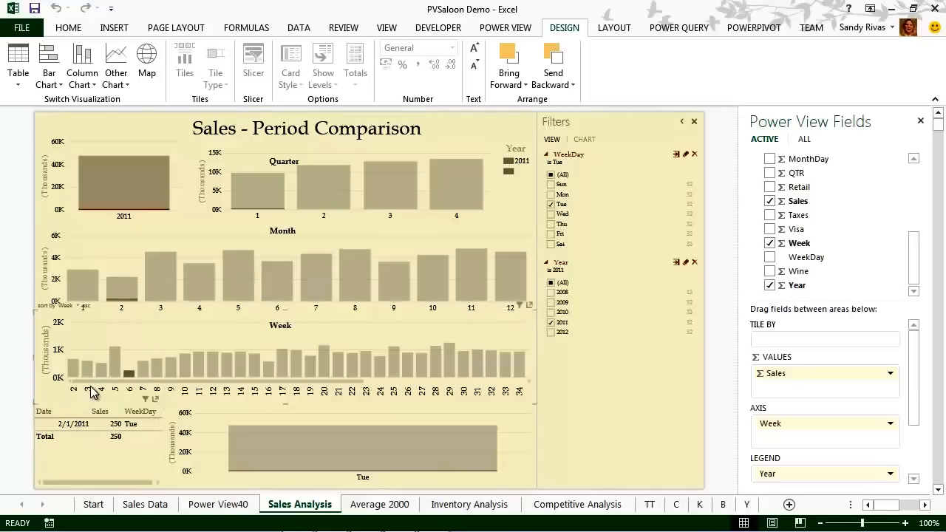
left_click(269, 370)
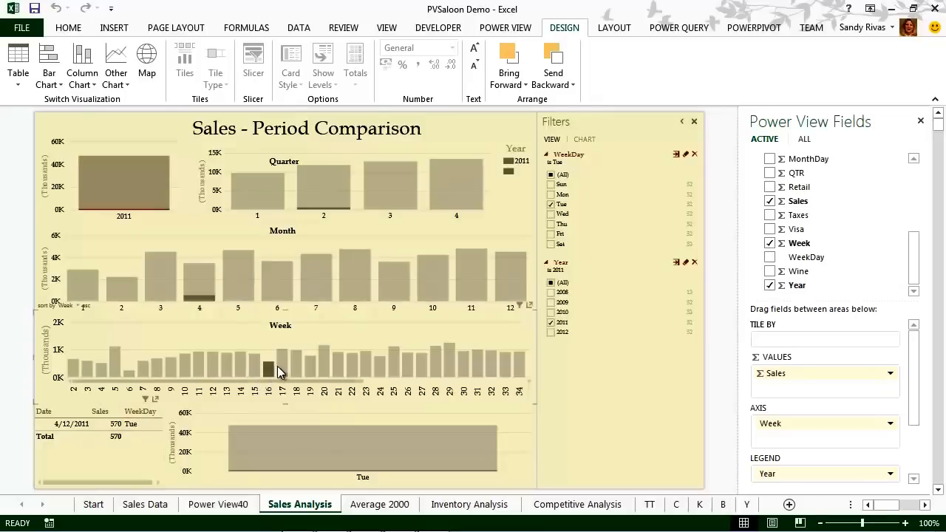
mouse_move(283, 363)
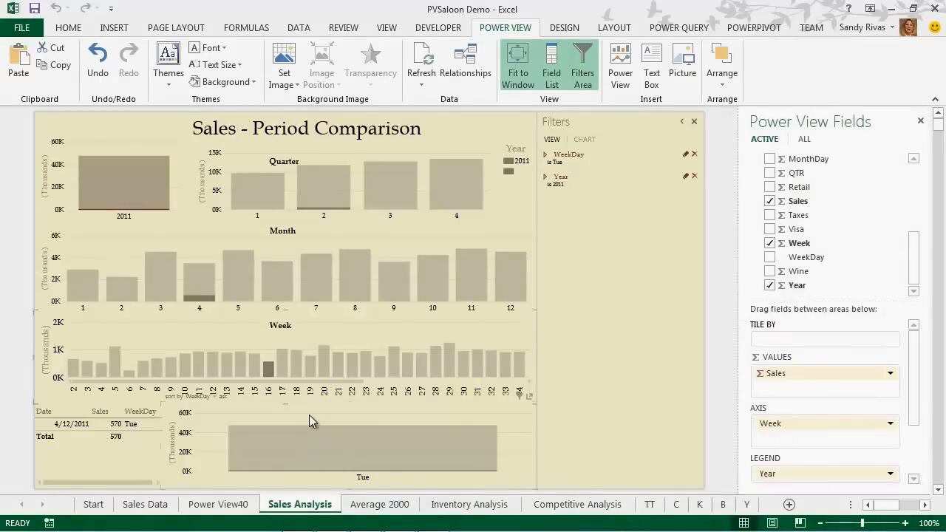
View the TT sheet's event poster and return to the Sales Analysis report.
left_click(650, 504)
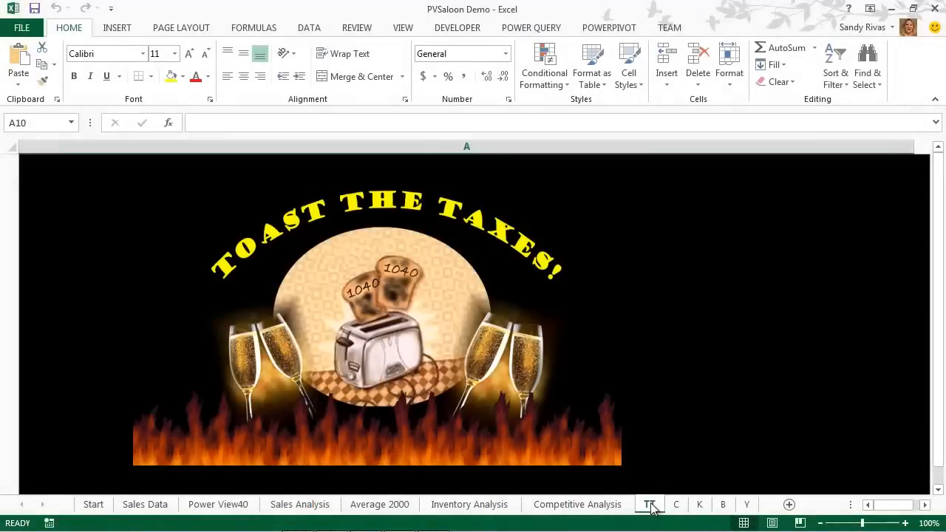
left_click(299, 504)
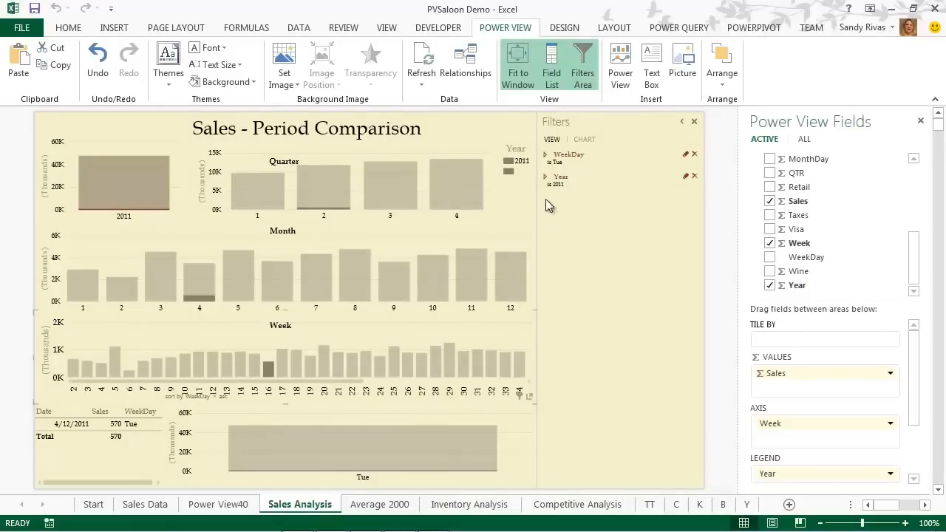
Expand the Year filter and include 2012 alongside 2011.
left_click(562, 177)
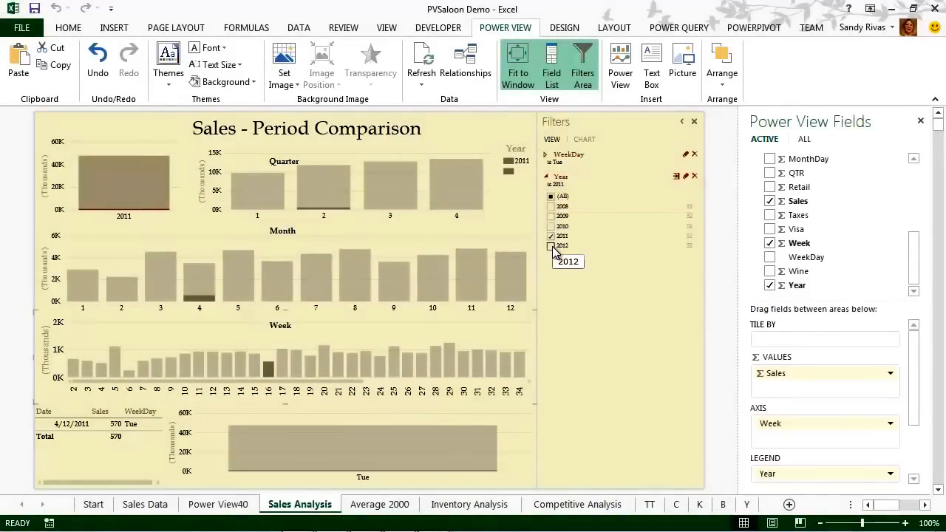
left_click(551, 247)
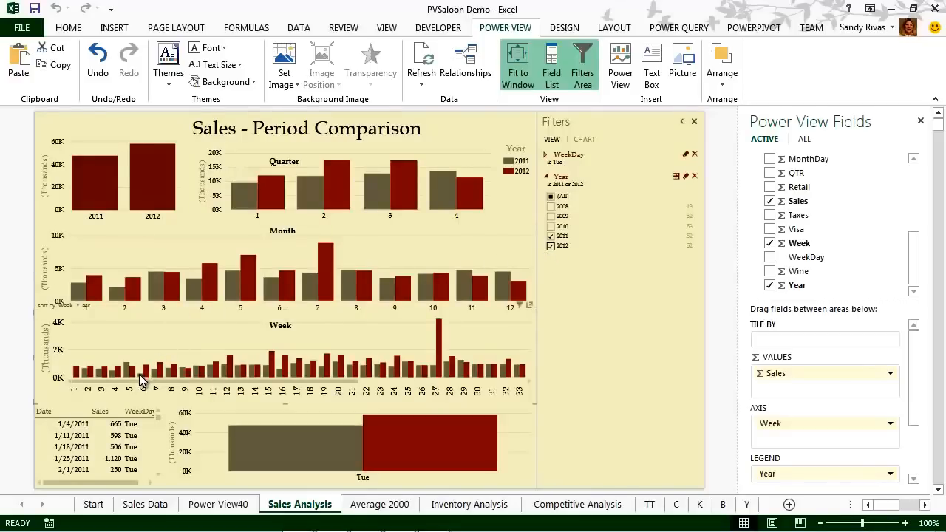
Cross-highlight the report by the 2012 bars for week 15 and week 27 in the Week chart.
mouse_move(140, 374)
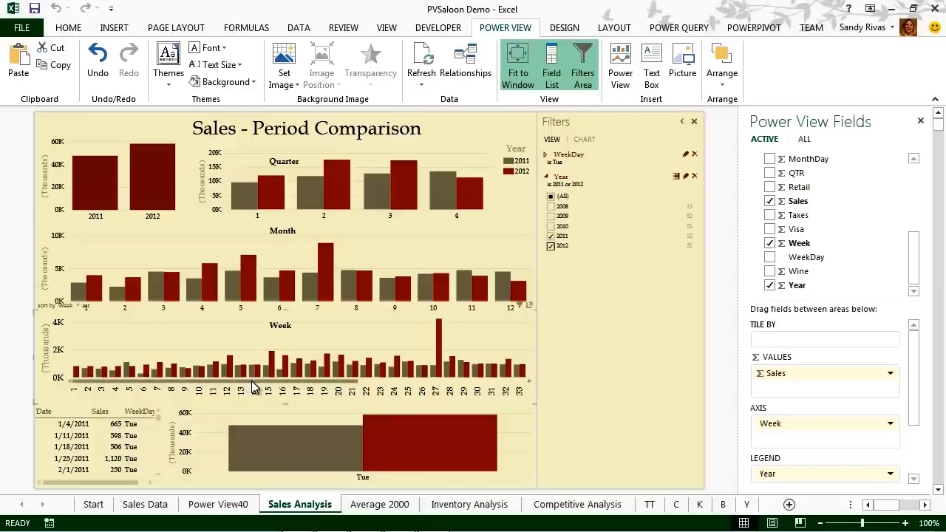
left_click_drag(251, 381, 231, 385)
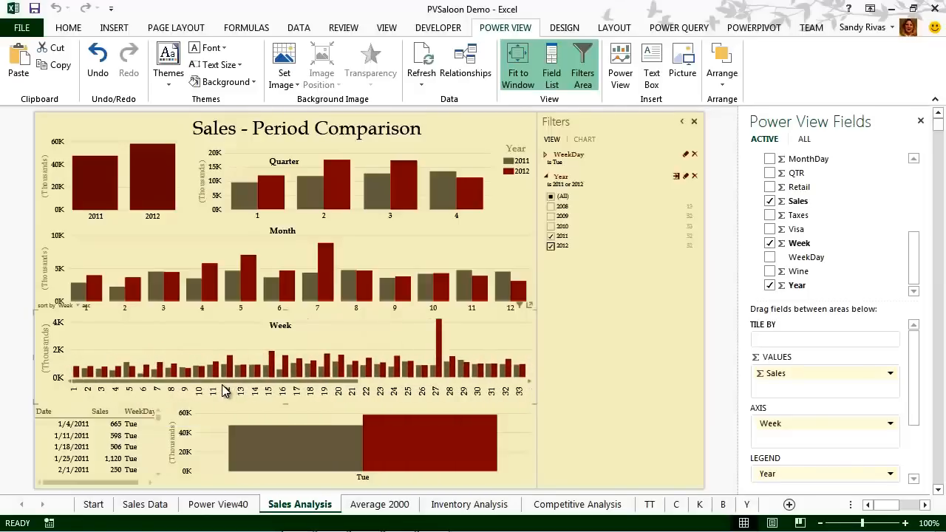
left_click(272, 363)
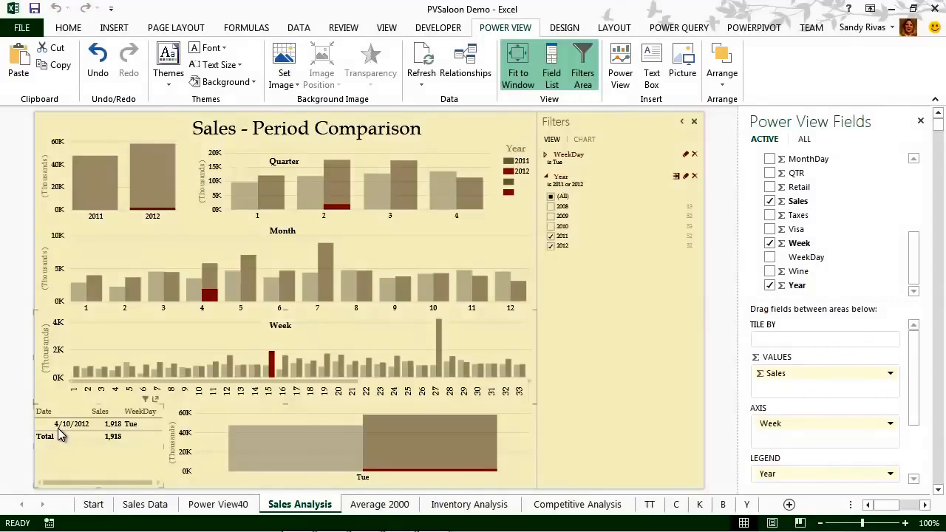
left_click(438, 343)
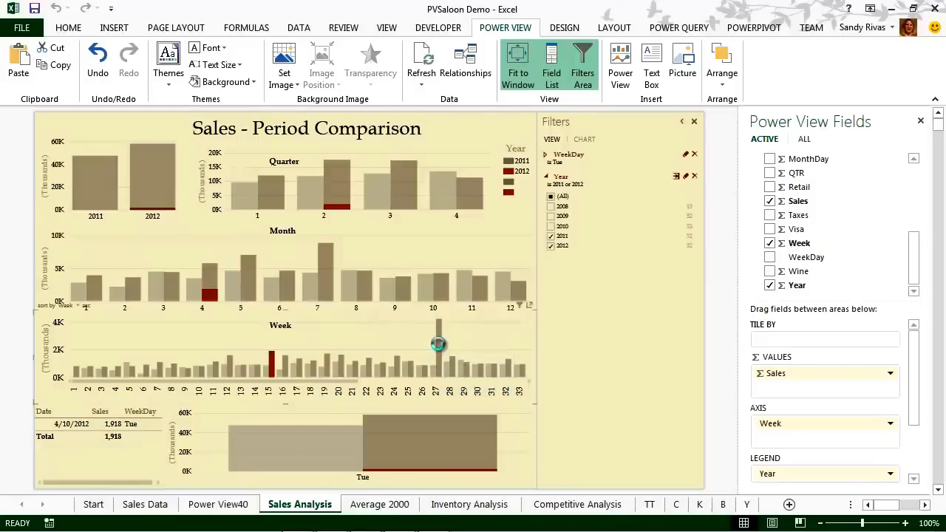